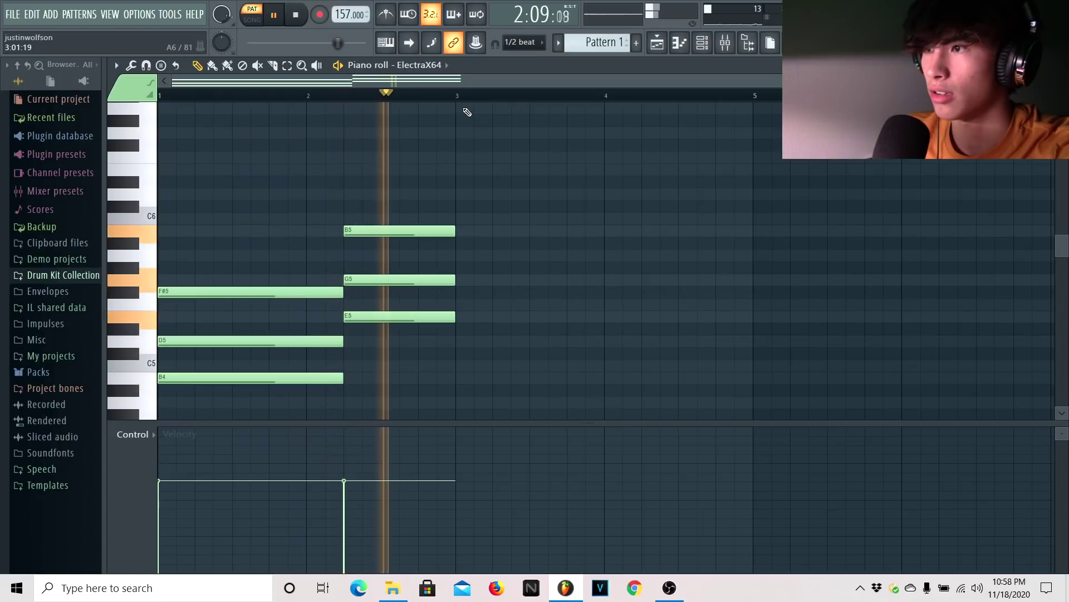
Repeat the two chords into bars 3–4 and raise all chord notes one octave
key("ctrl+b")
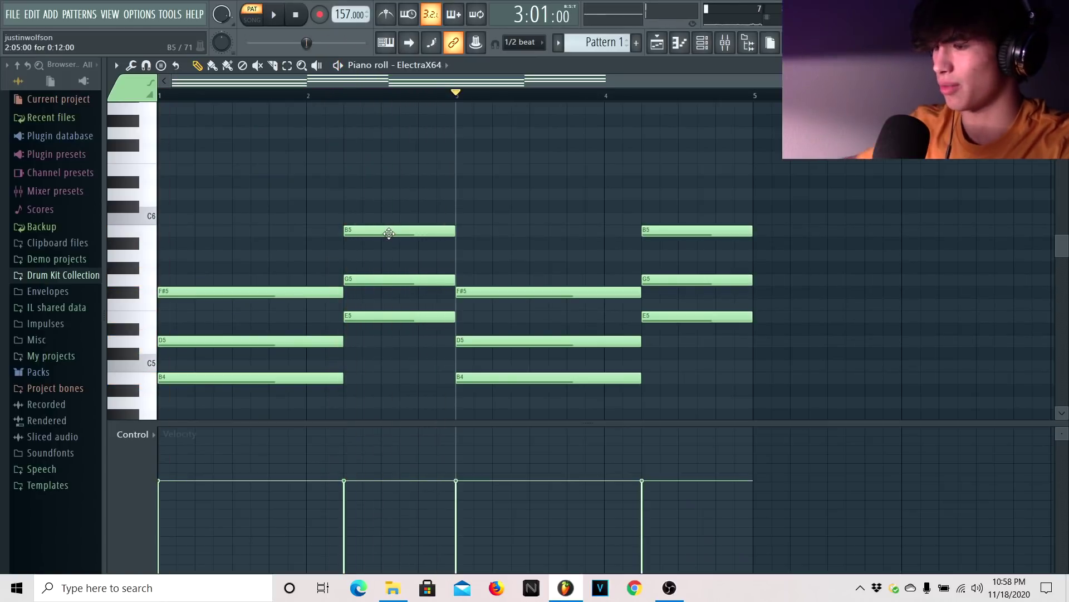
key("ctrl+Up")
scroll(390, 234, "up", 5)
key("space")
scroll(252, 173, "down", 1)
scroll(262, 178, "down", 2)
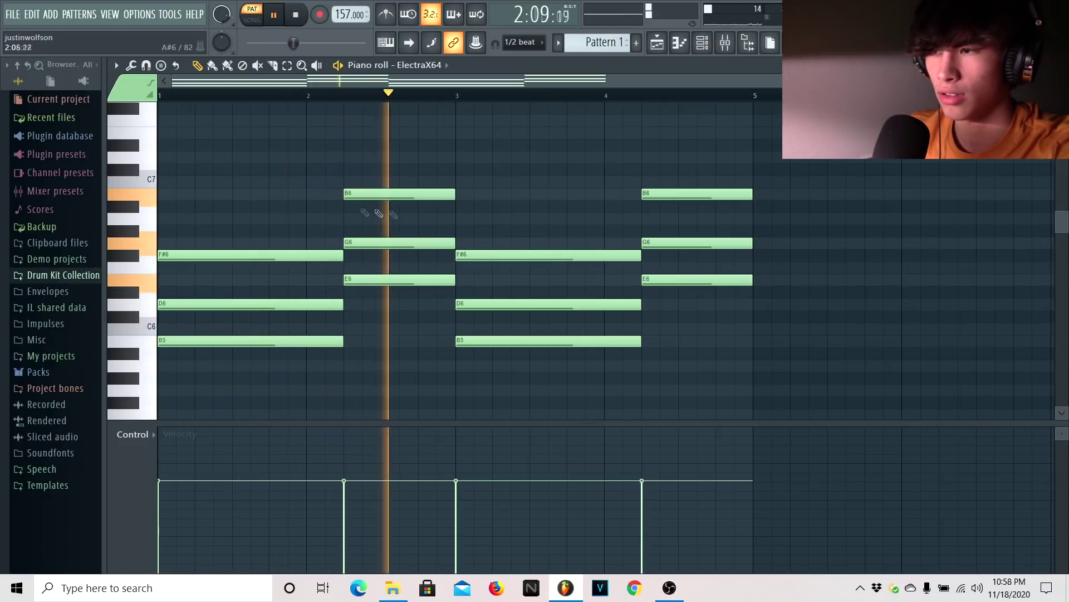
key("space")
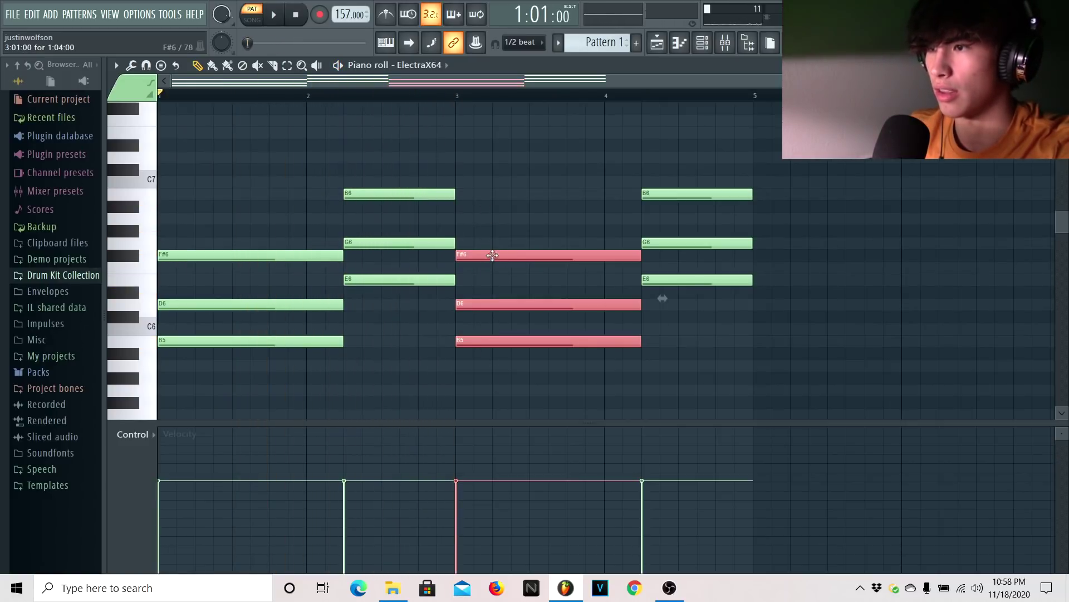
Lower the bar-3 chord to C#6, A5, F#5, keeping bar 4 at B5–D6–F#6
key("Down")
key("Down")
key("Down")
key("Down")
key("Down")
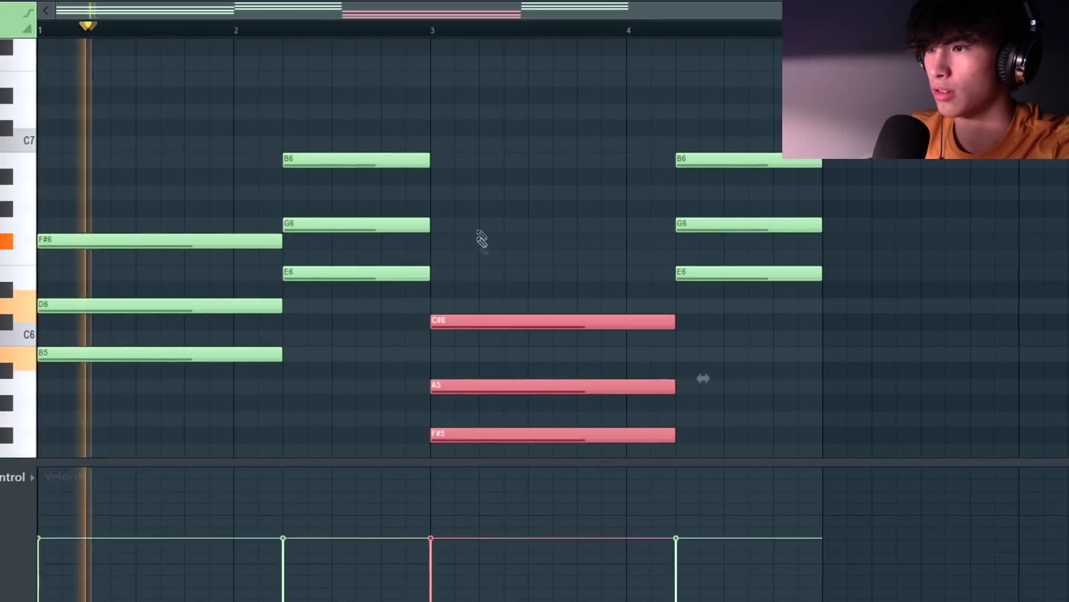
scroll(490, 245, "down", 1)
scroll(476, 258, "up", 1)
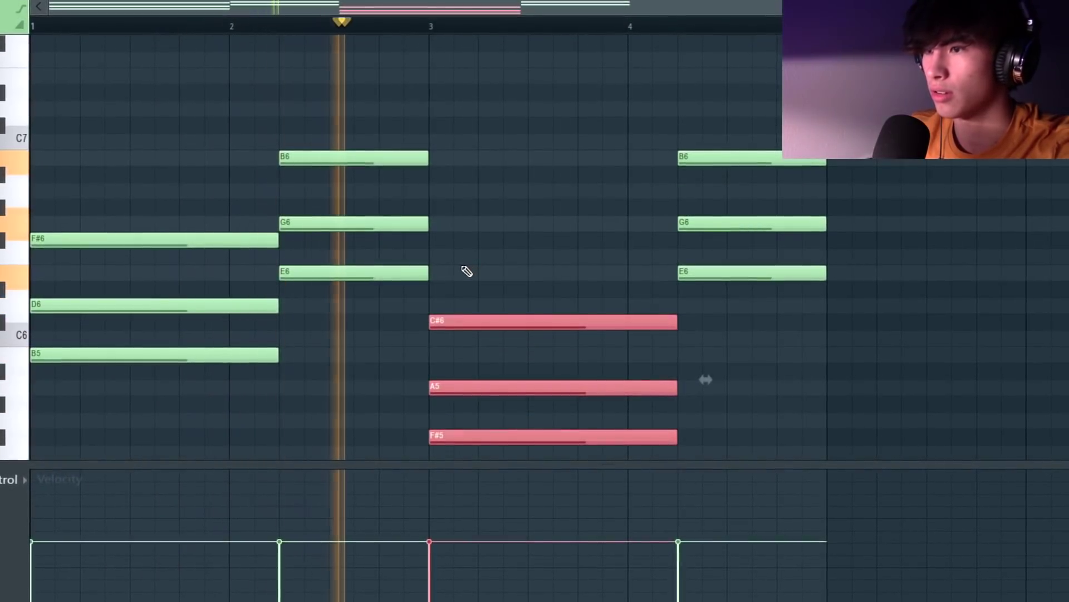
left_click_drag(722, 313, 721, 159)
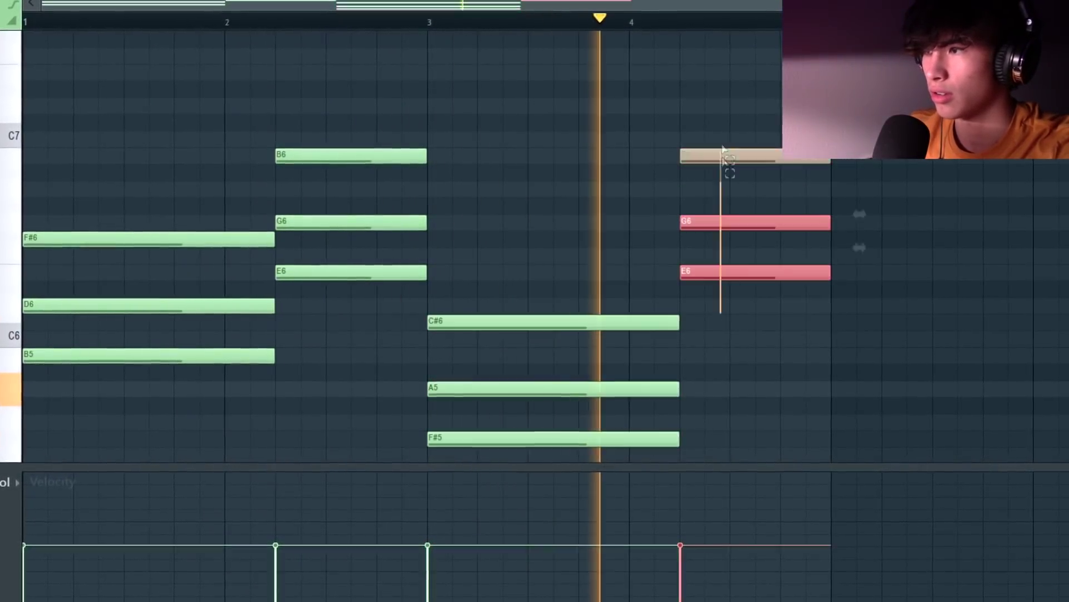
key("space")
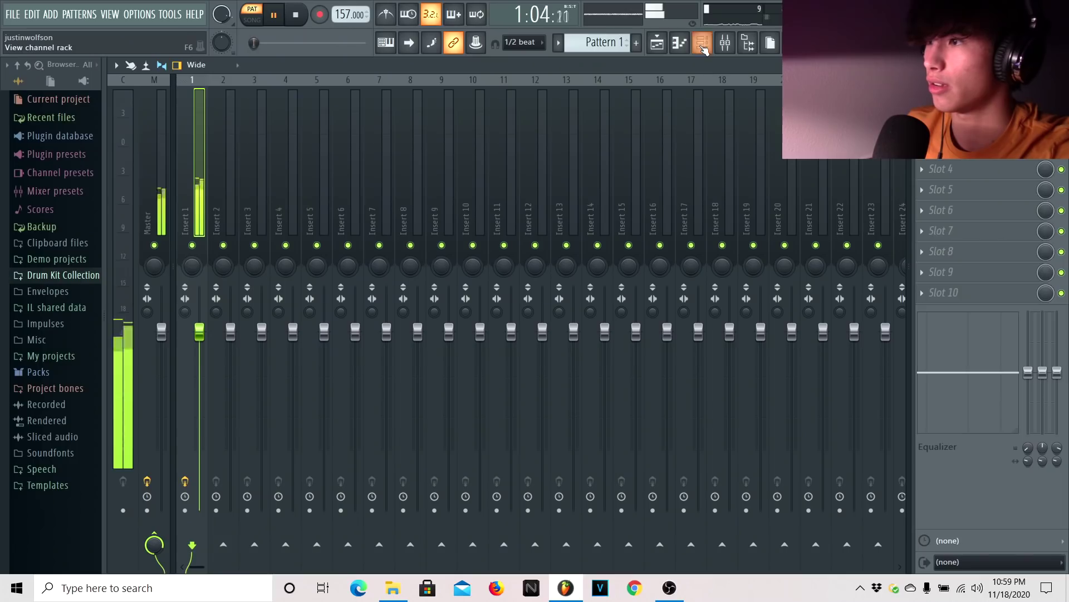
Copy the ElectraX64 chord notes and paste them into the Xpand!2_x64 channel
left_click(703, 47)
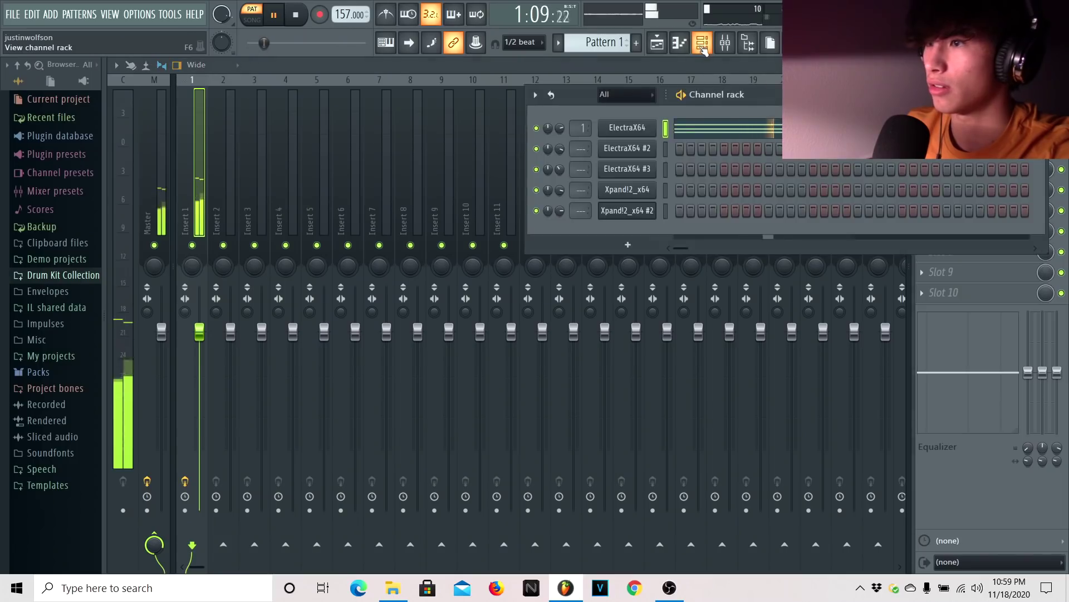
left_click(695, 131)
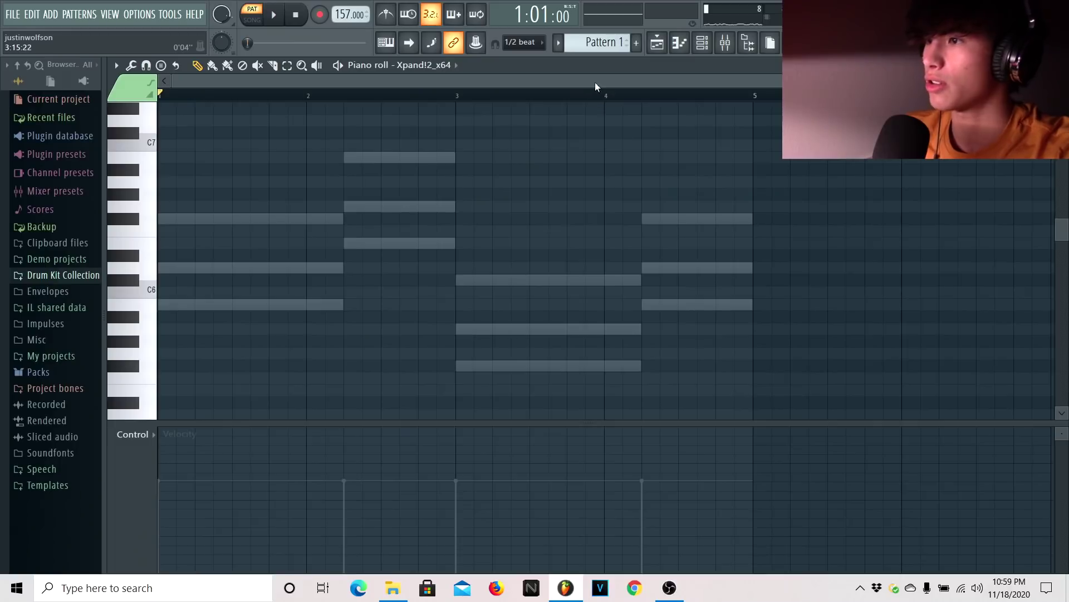
left_click(683, 46)
left_click(703, 45)
right_click(637, 129)
left_click(712, 130)
right_click(647, 193)
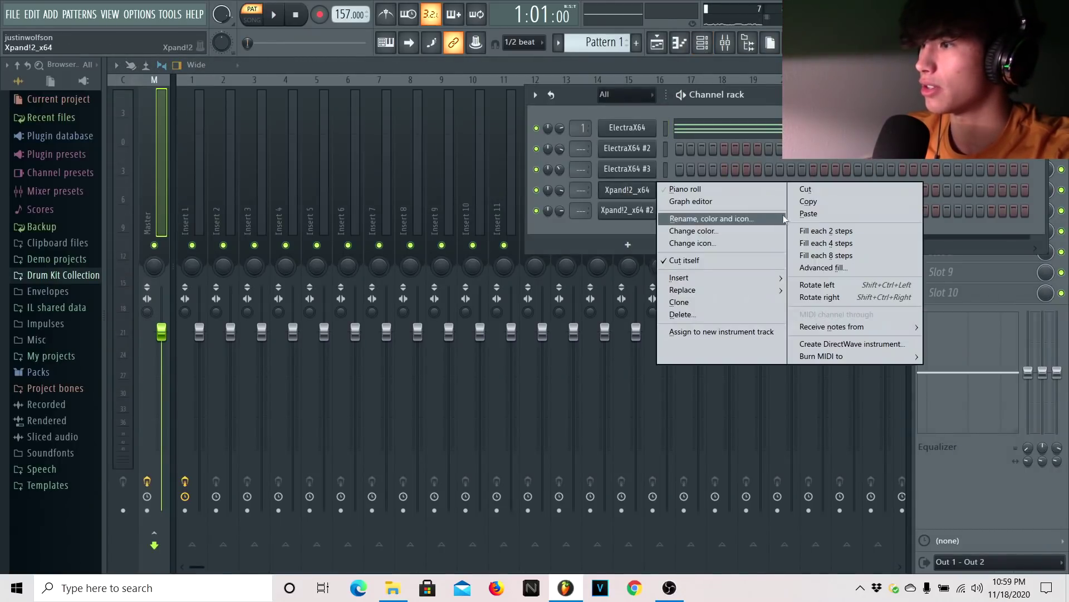
left_click(810, 213)
Lower all Xpand!2_x64 chord notes by one octave
left_click(722, 194)
key("space")
left_click_drag(610, 101, 892, 187)
right_click(483, 110)
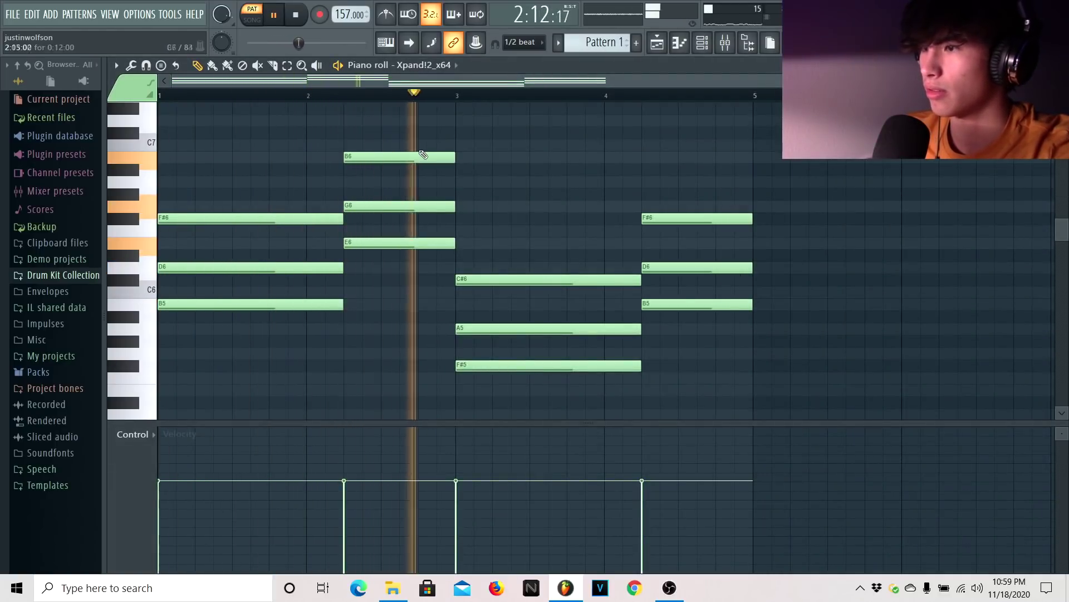
key("ctrl+Down")
scroll(466, 149, "down", 2)
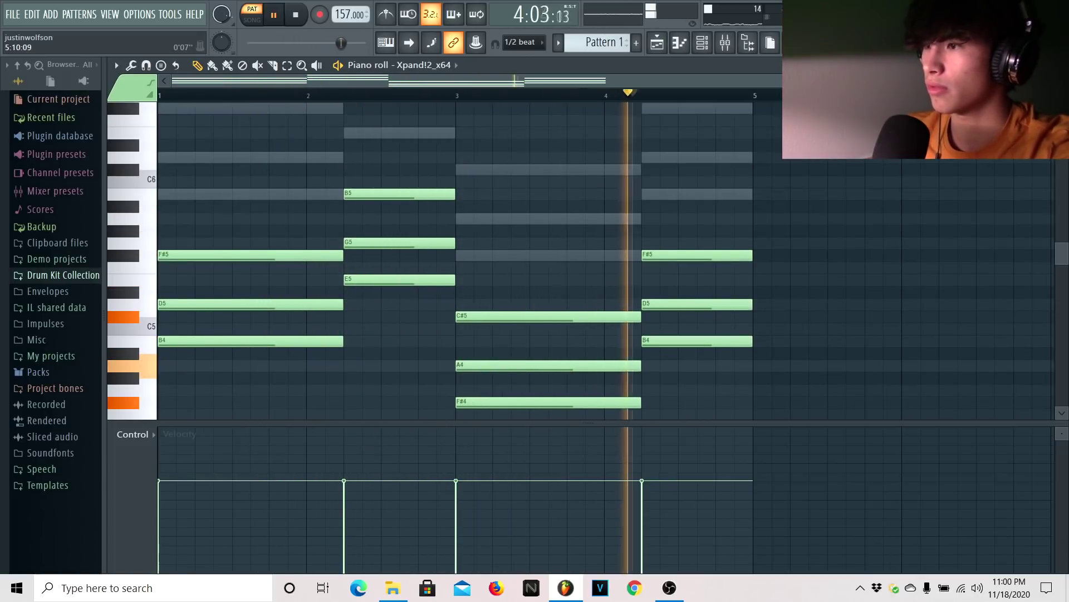
left_click_drag(823, 81, 725, 83)
key("space")
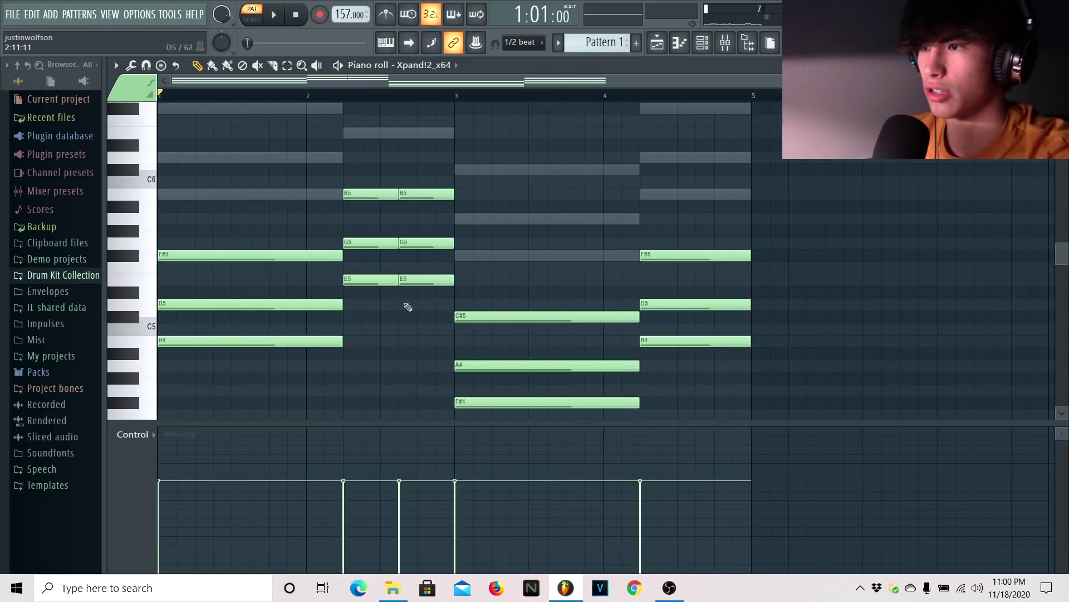
Split the bar-4 Xpand!2 chord with the slice tool and bring up ElectraX64 #2's empty notes
left_click_drag(702, 357, 709, 284)
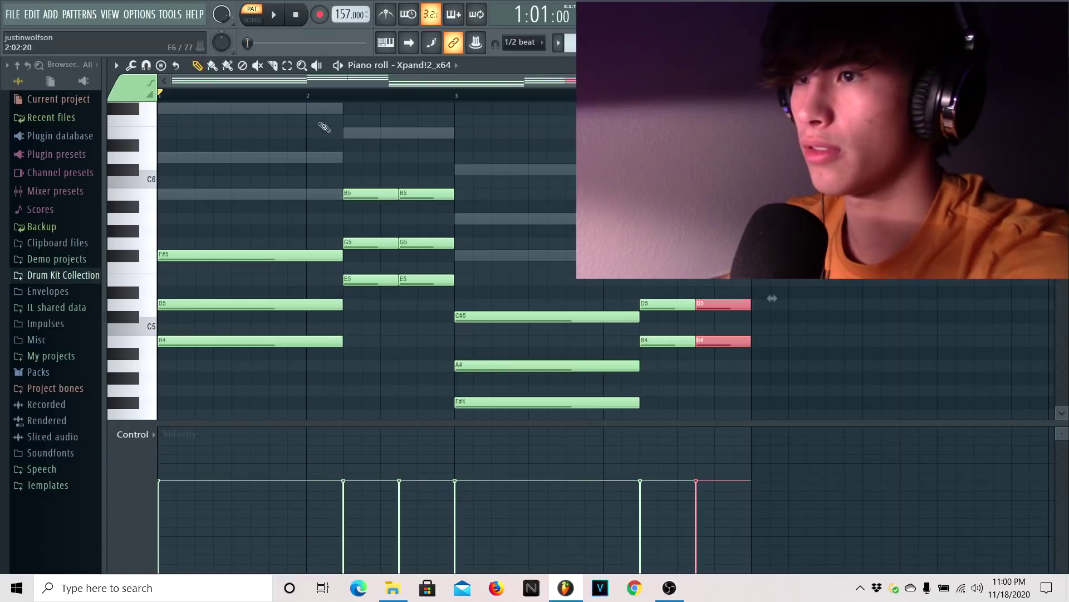
left_click(296, 100, "ctrl")
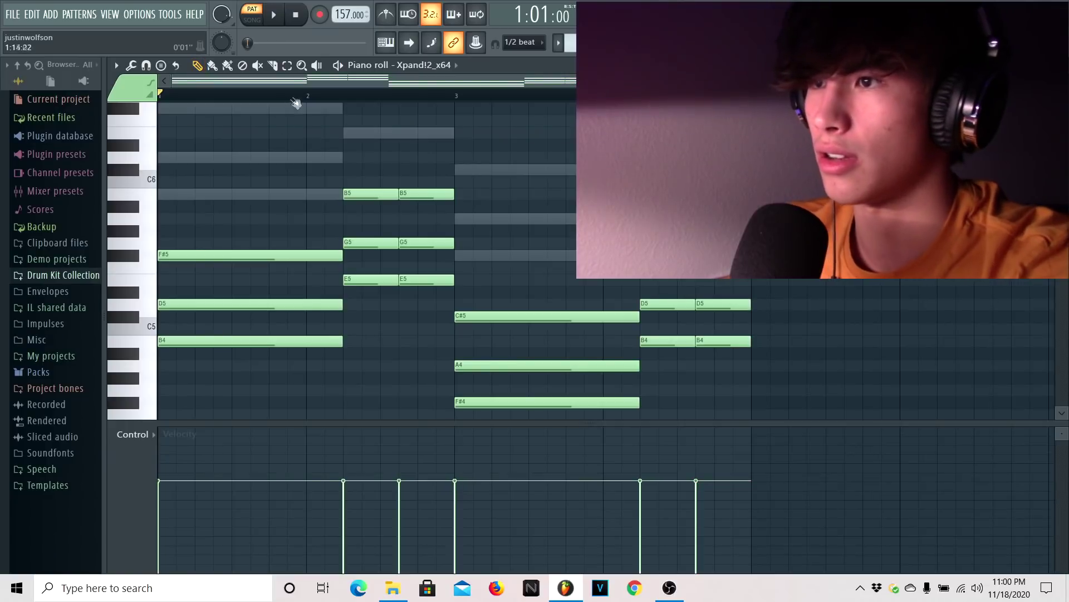
key("space")
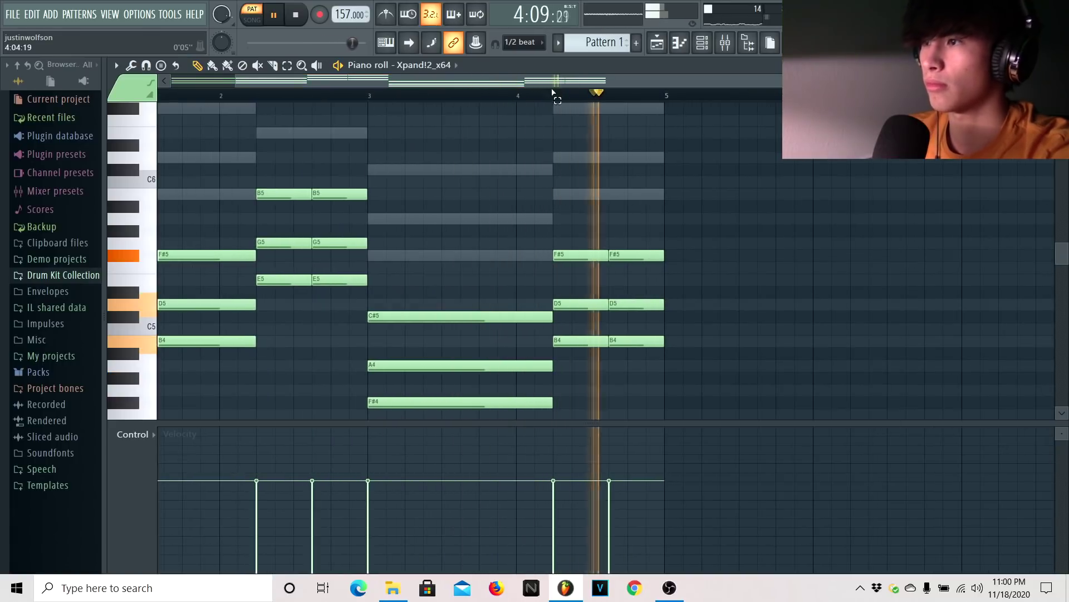
scroll(332, 195, "down", 3)
left_click(327, 287)
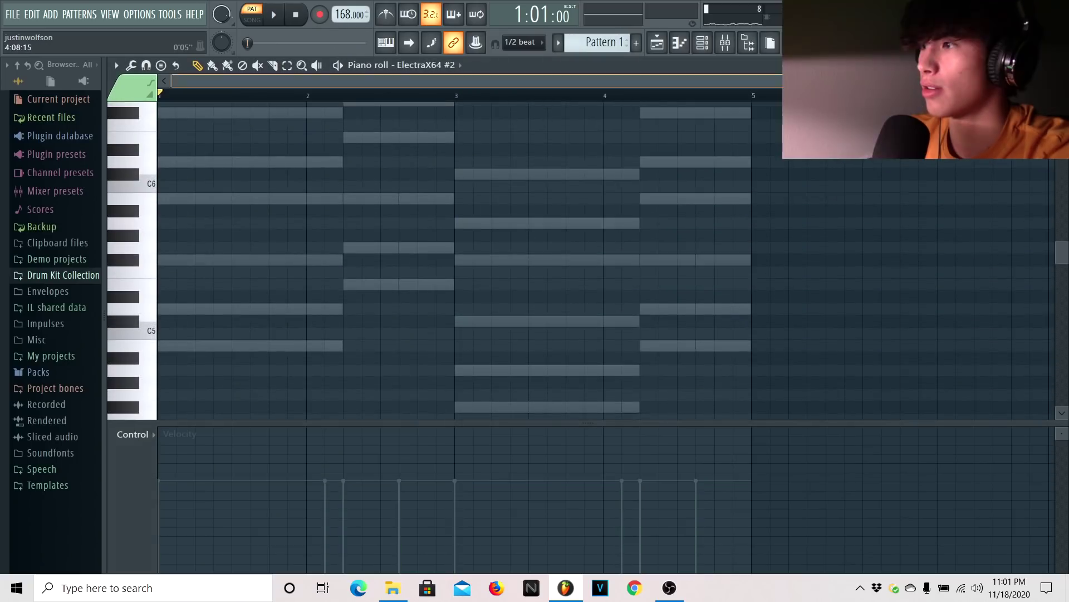
Write ElectraX64 #2 melody notes F#5, G5, D6 and B5 across bars 1–2
scroll(222, 215, "up", 1)
scroll(167, 211, "up", 2)
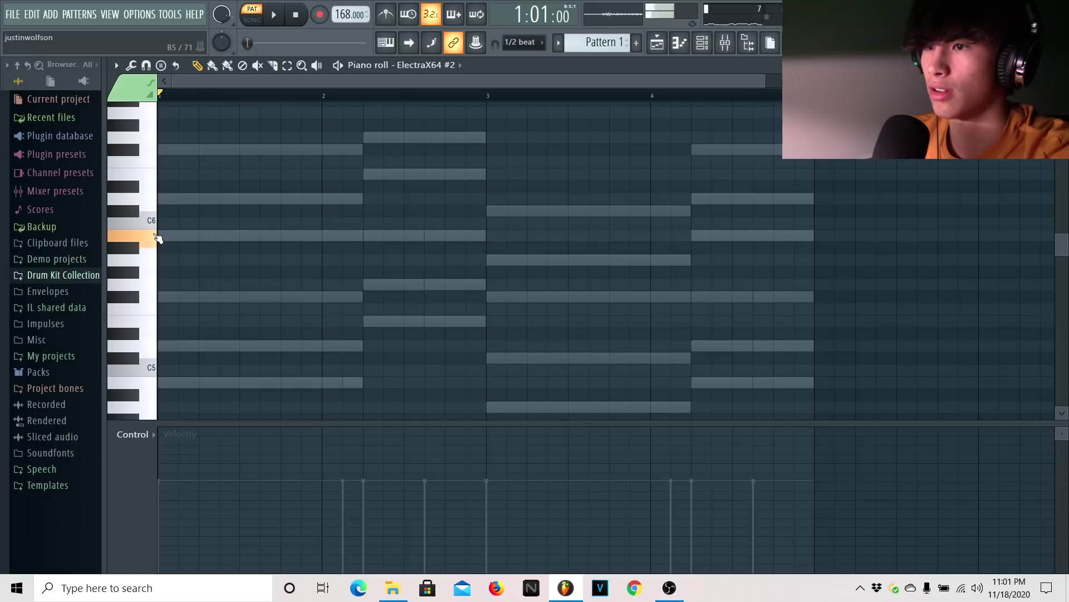
key("space")
scroll(183, 245, "up", 3)
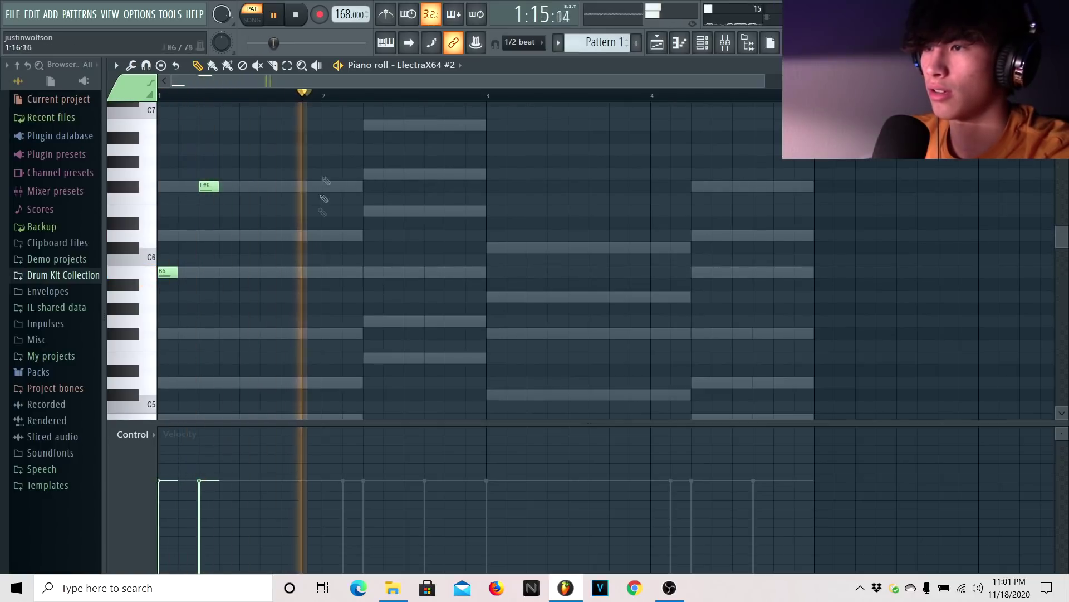
key("space")
left_click(334, 340)
left_click(368, 326)
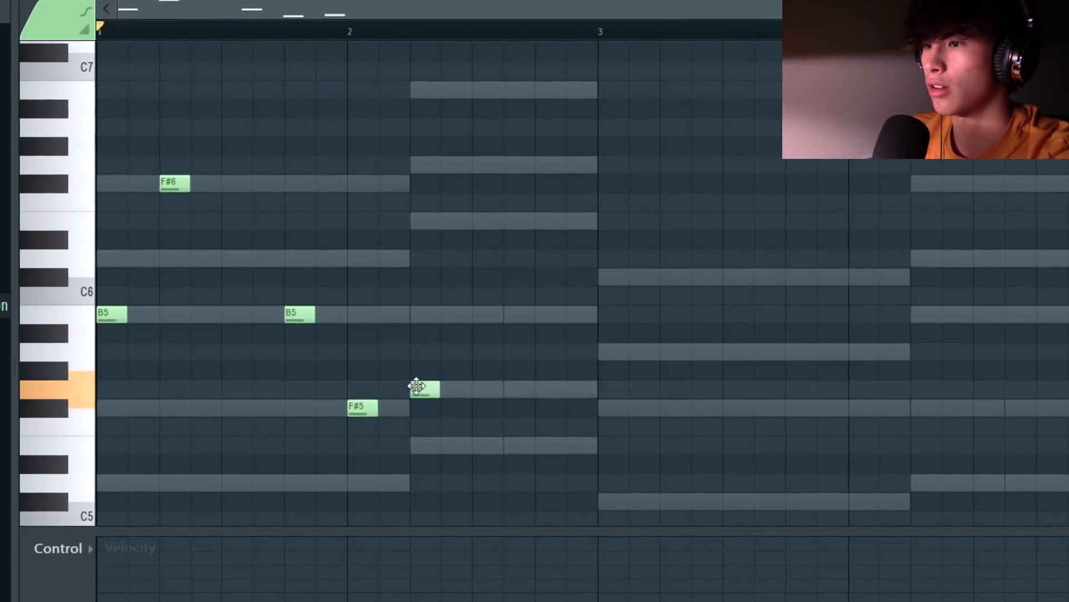
left_click(477, 257)
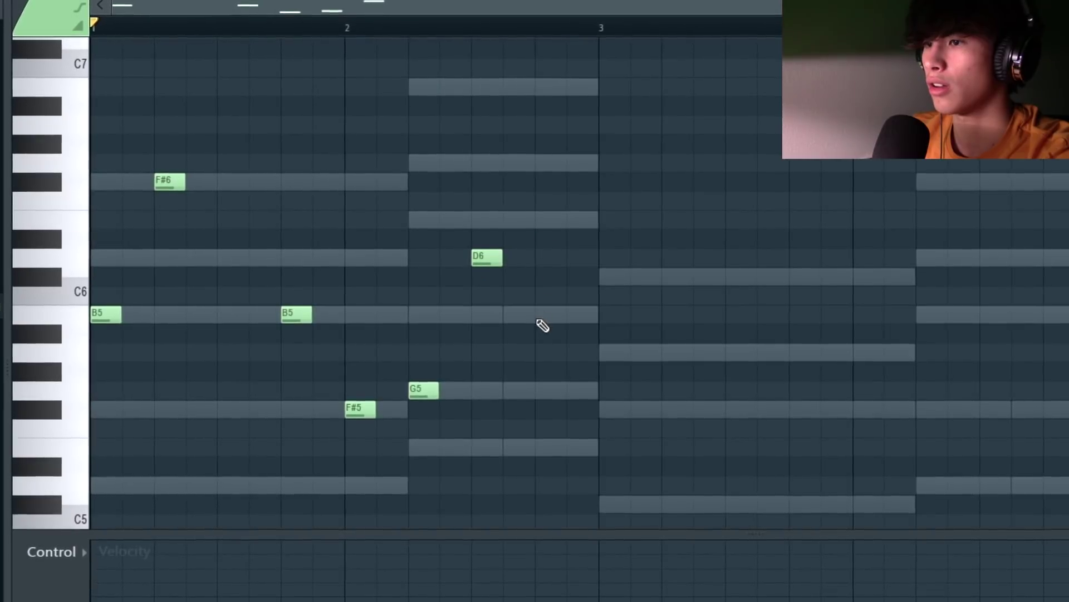
left_click(540, 317)
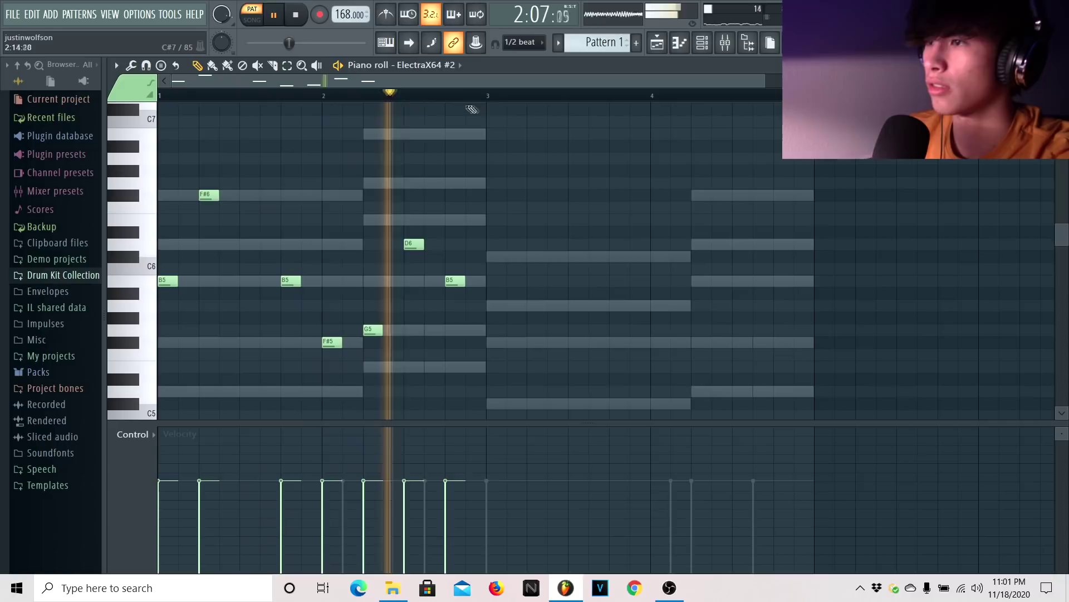
Duplicate the melody into bars 3–4 and switch to ElectraX64 #3's notes
key("ctrl+b")
left_click(596, 100, "ctrl")
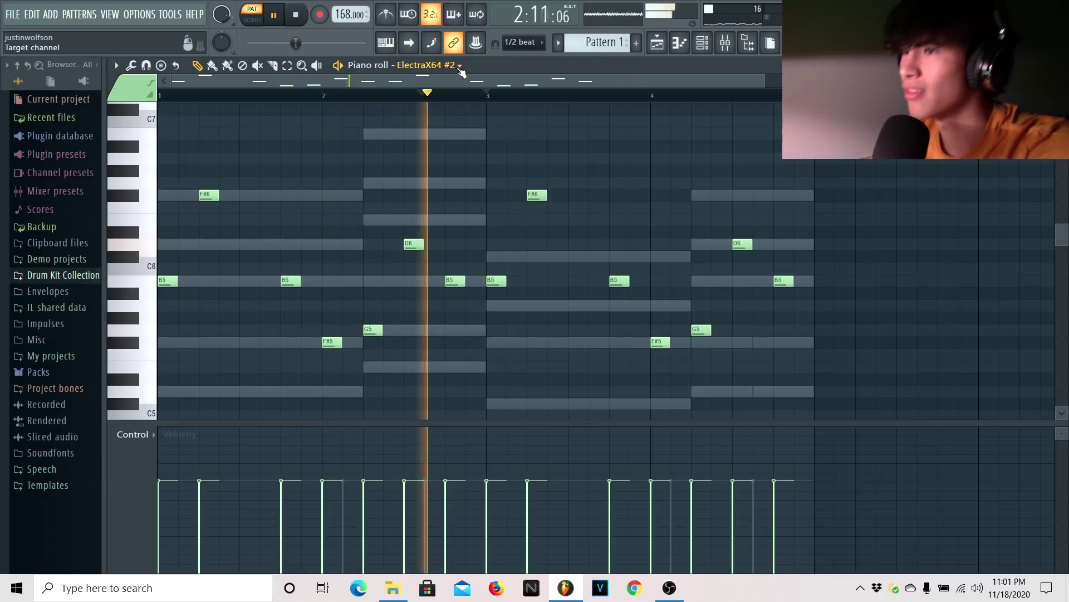
left_click(460, 66)
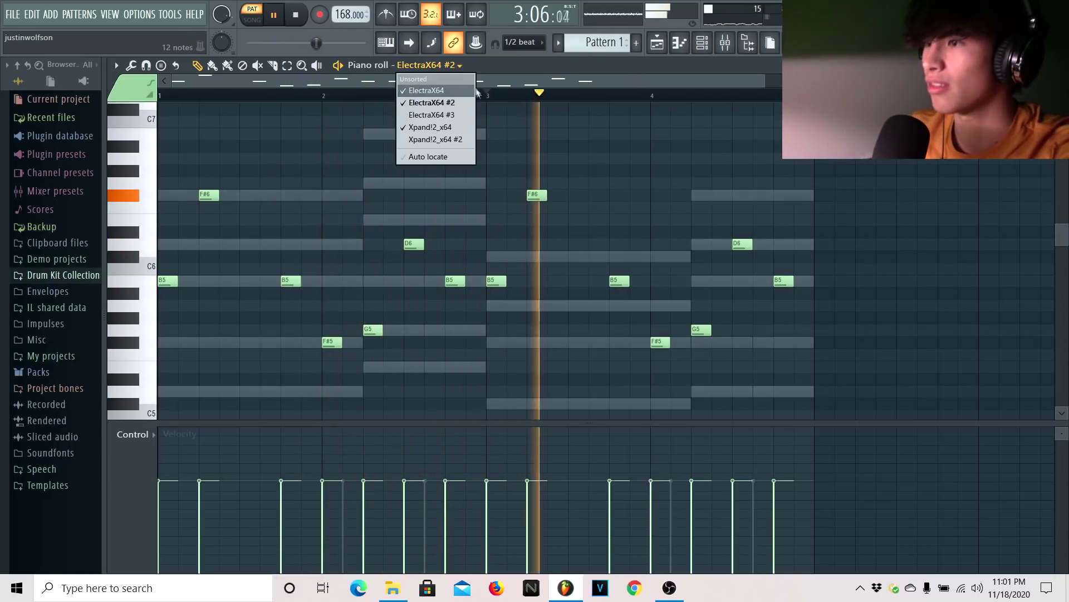
left_click(434, 127)
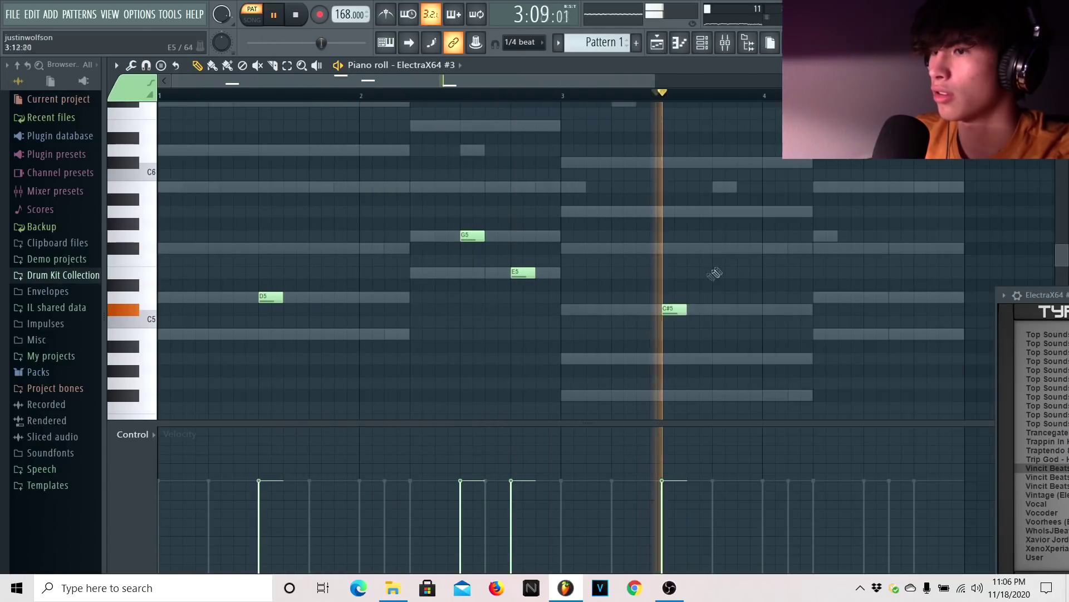
Give ElectraX64 #3 F#5, E5 and D5 notes, raising the D#5 near bar 4 to E5
left_click_drag(462, 236, 462, 243)
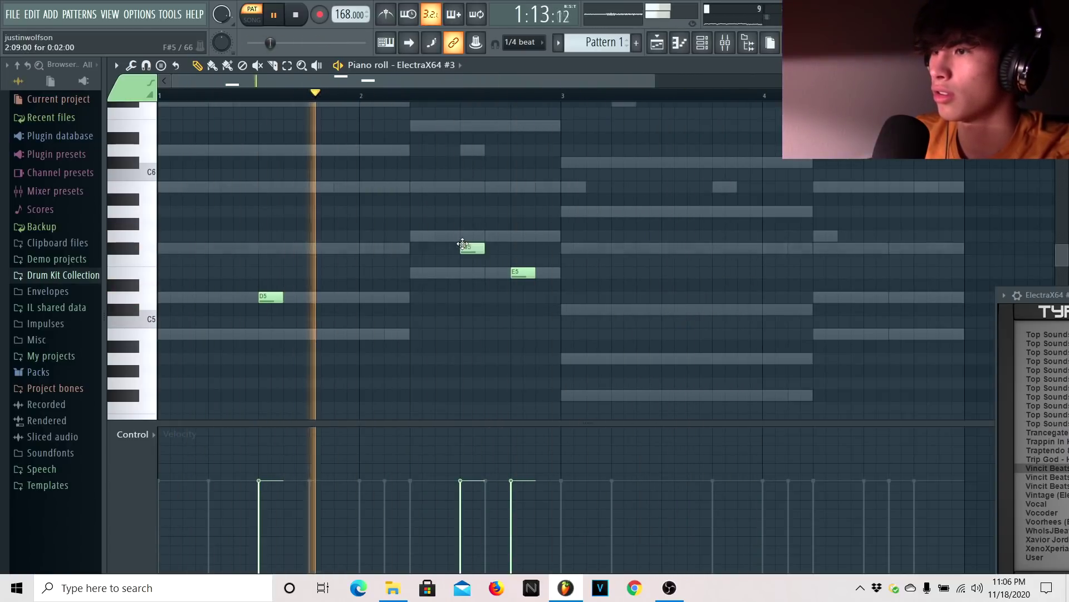
left_click(523, 272)
left_click(666, 309)
left_click(670, 297)
key("space")
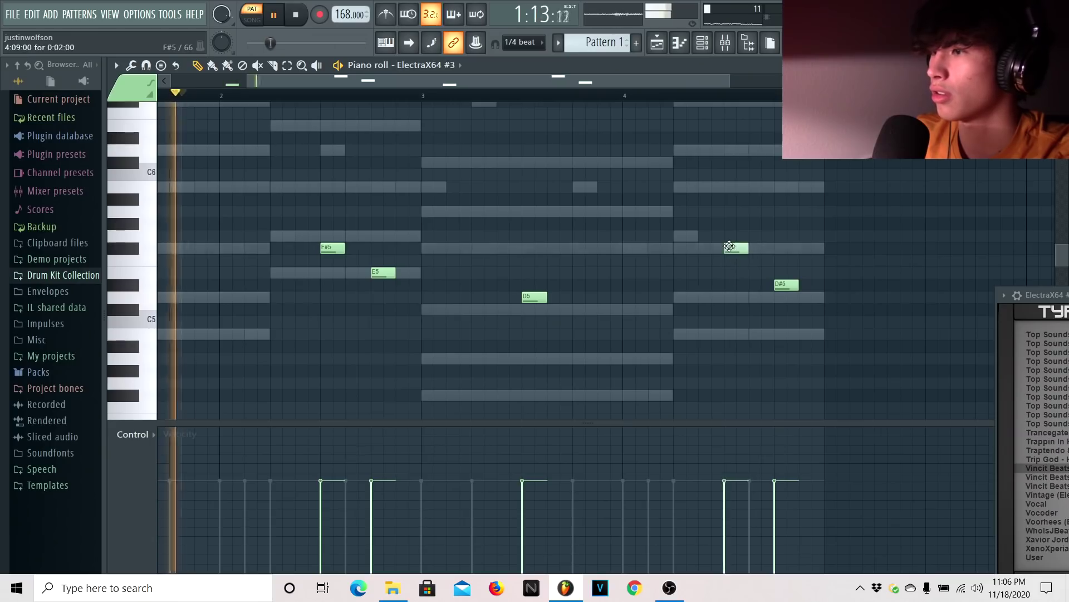
left_click_drag(783, 284, 786, 273)
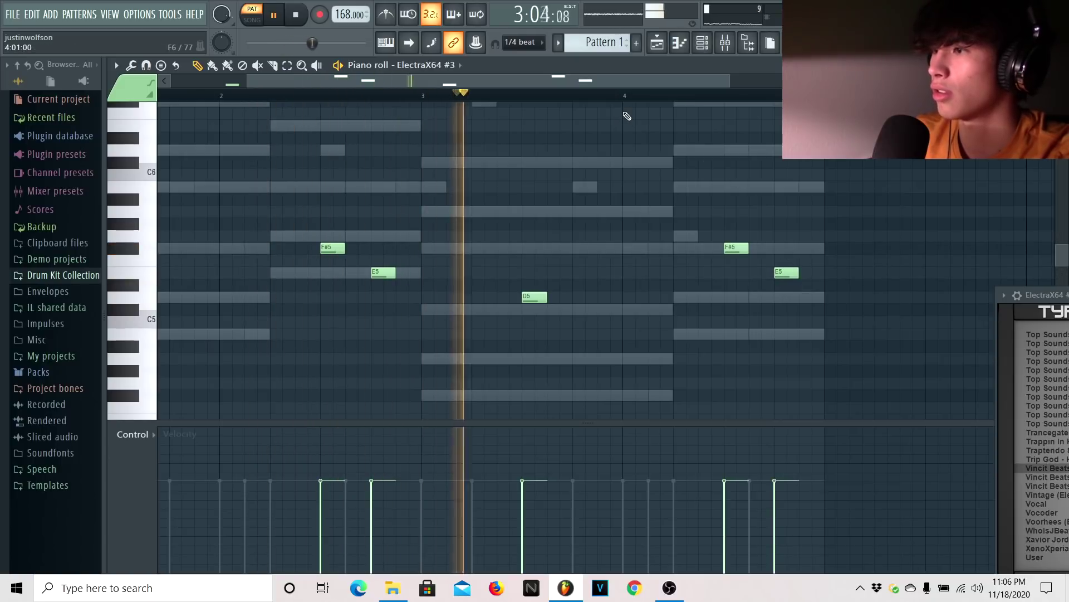
left_click_drag(630, 100, 487, 96)
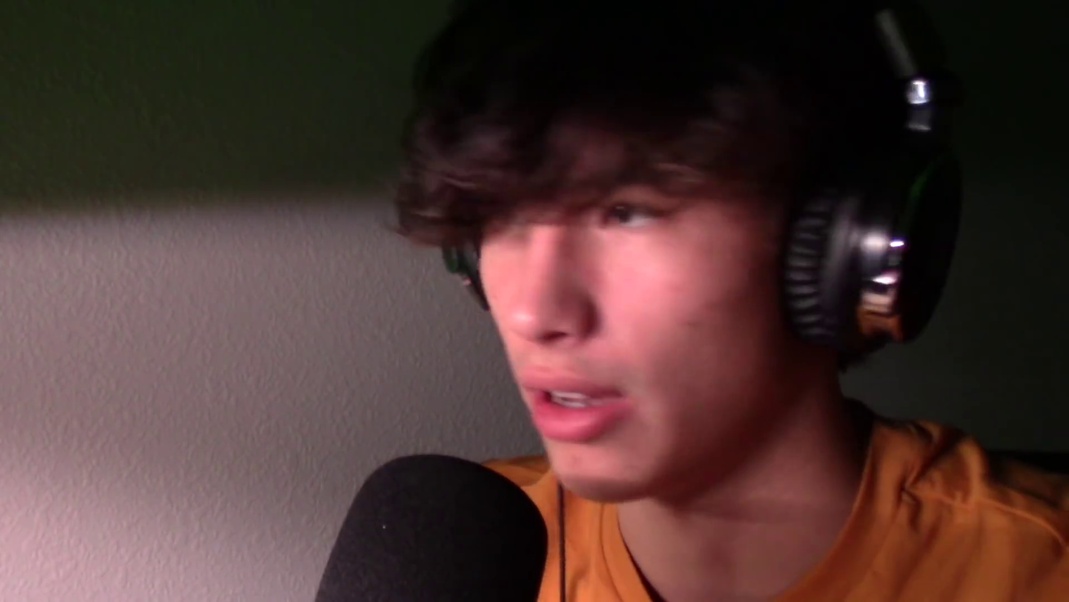
Add the 808 15 - Magnolia and 808 16 - FREESMOKE samples as new channels
left_click_drag(76, 469, 126, 463)
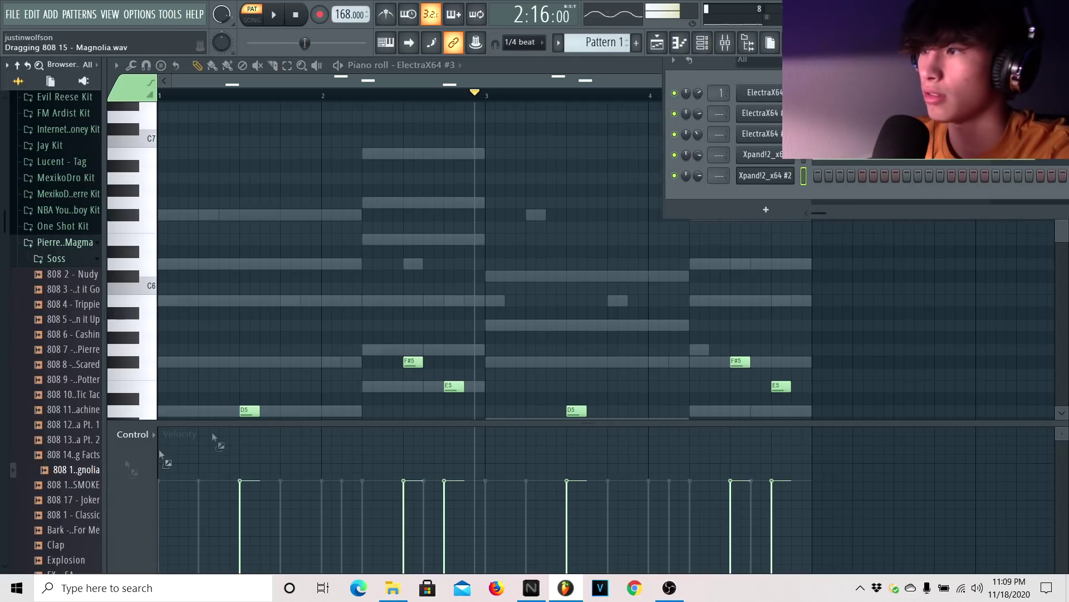
left_click_drag(768, 194, 769, 196)
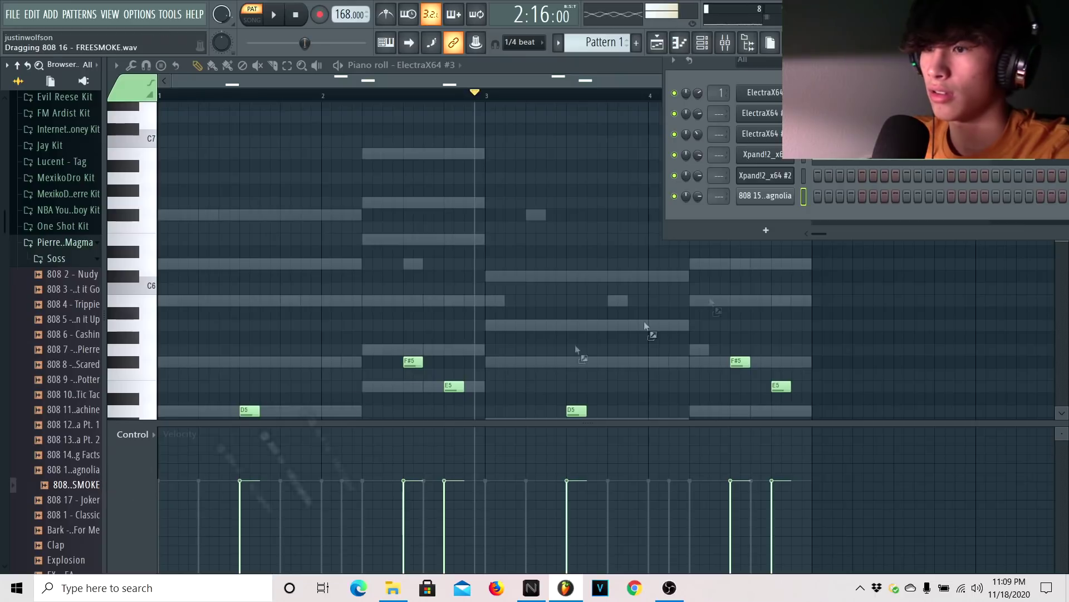
left_click_drag(777, 219, 775, 235)
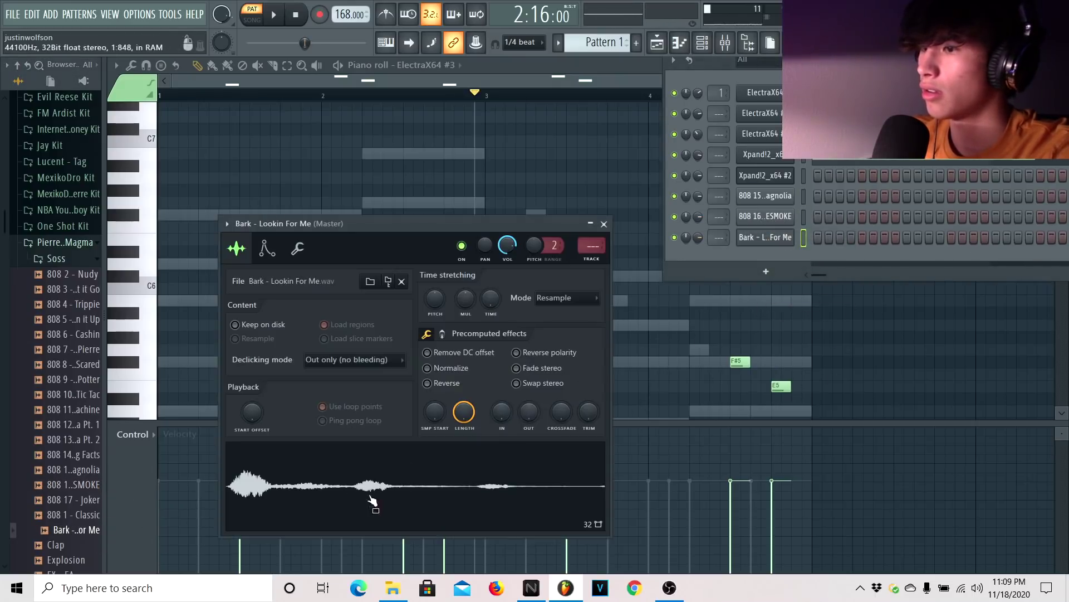
left_click_drag(533, 414, 533, 379)
scroll(67, 390, "down", 4)
left_click_drag(62, 364, 341, 364)
Add the Clap sample as a channel and draw three C5 clap hits in its pattern
left_click_drag(776, 259, 771, 254)
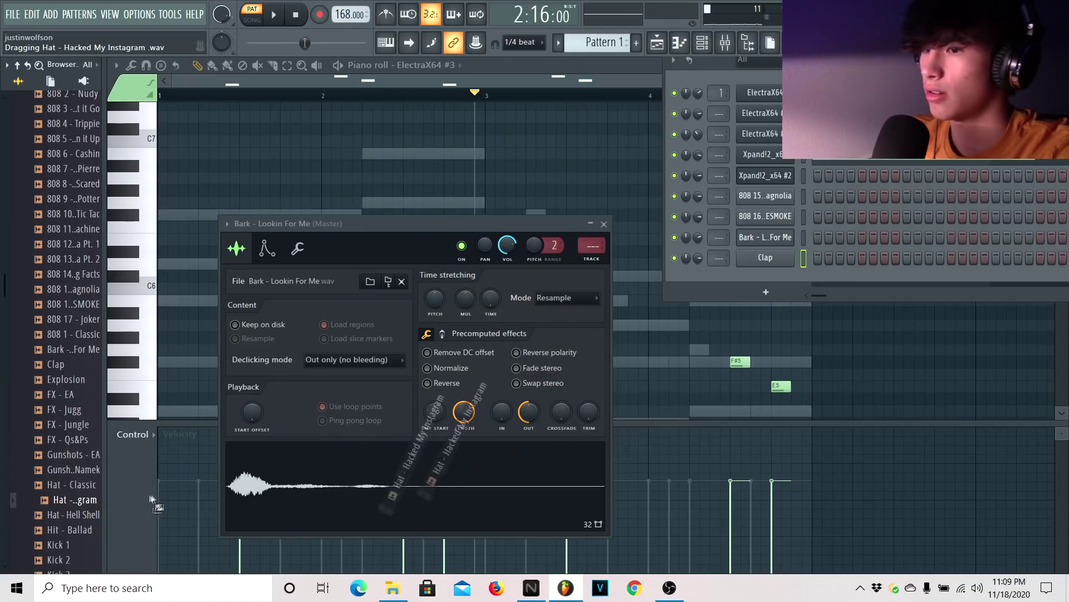
right_click(773, 258)
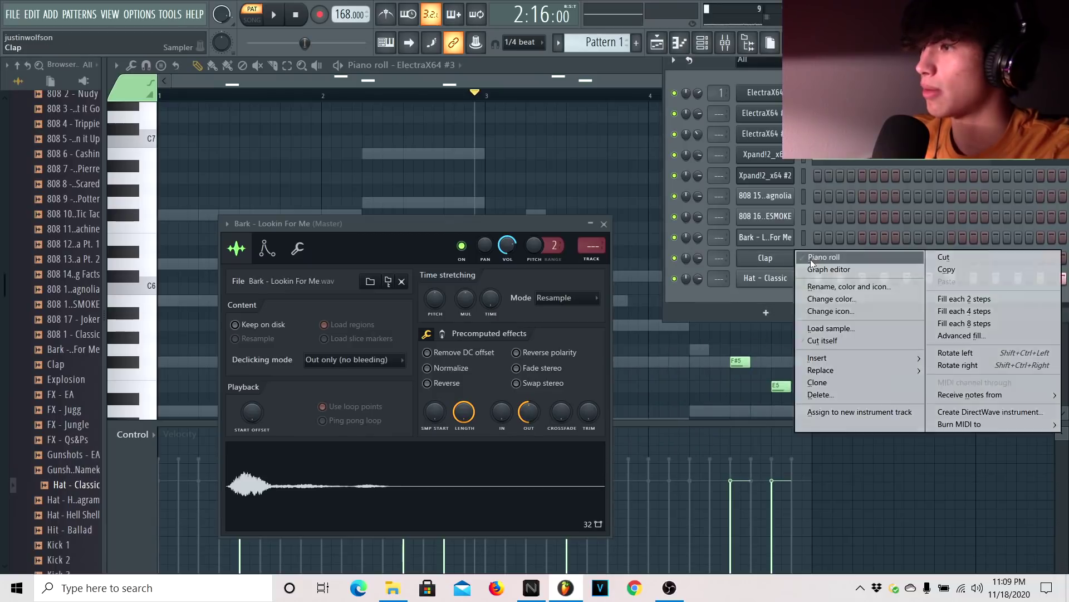
left_click(813, 256)
scroll(245, 306, "down", 3)
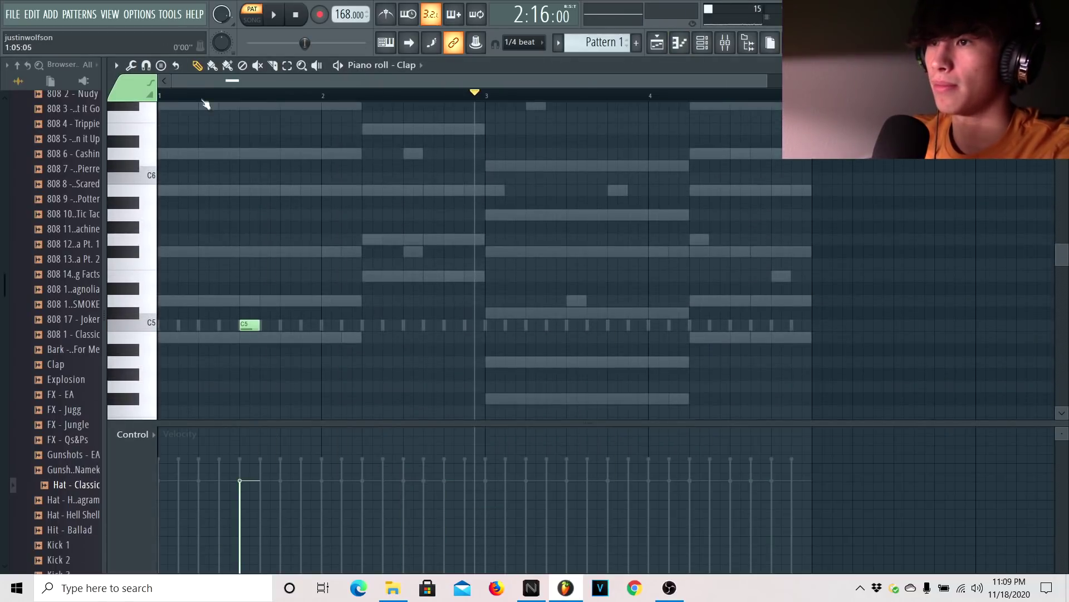
key("space")
left_click(409, 325)
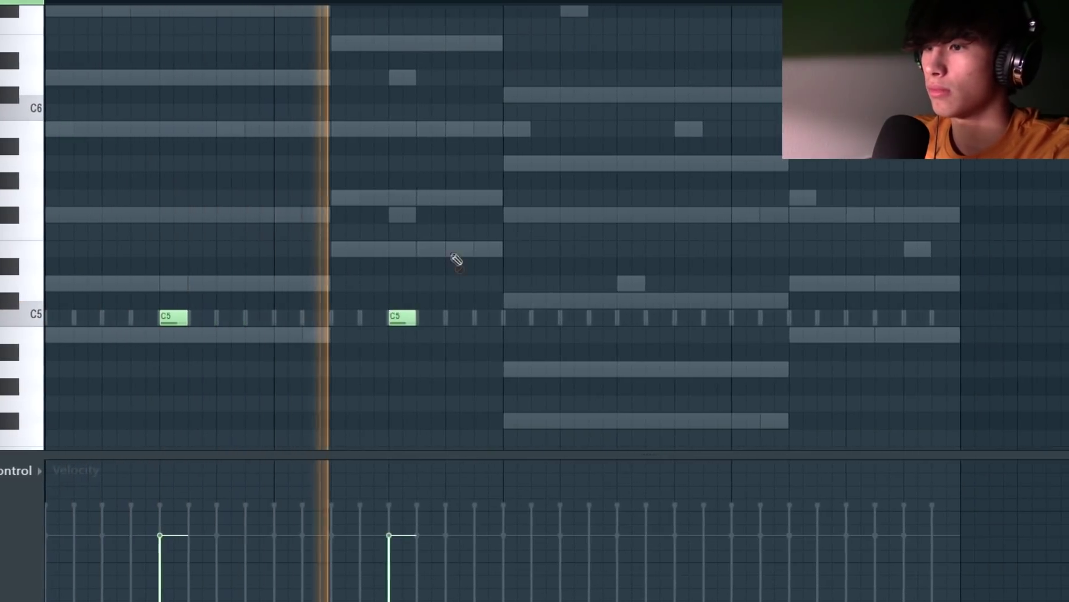
left_click(626, 318)
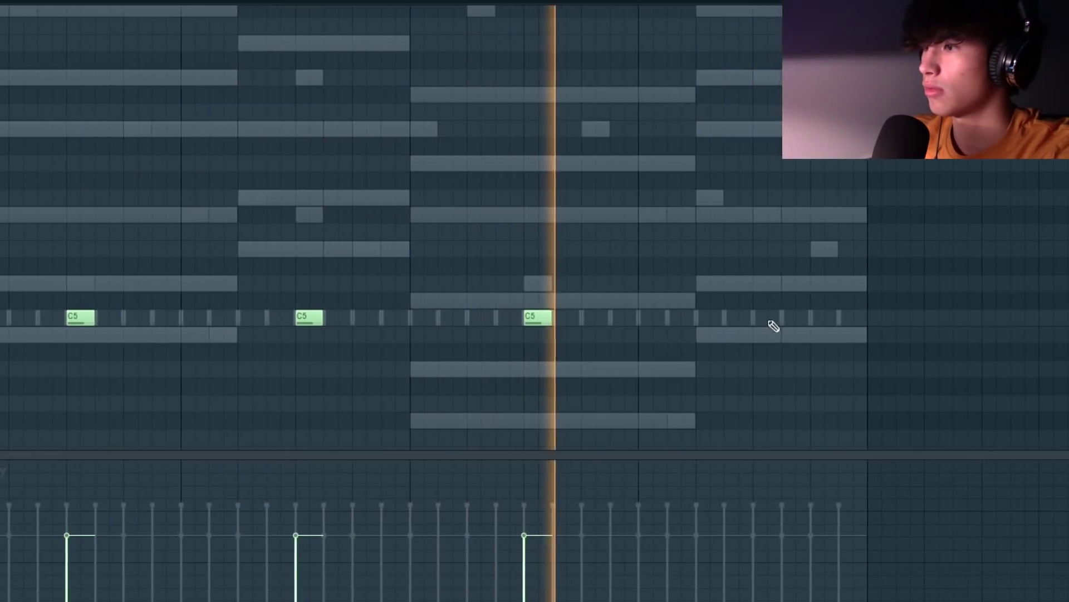
left_click(769, 318)
Give the 808 16 - FREESMOKE sample a quick fade-out on its tail
right_click(793, 211)
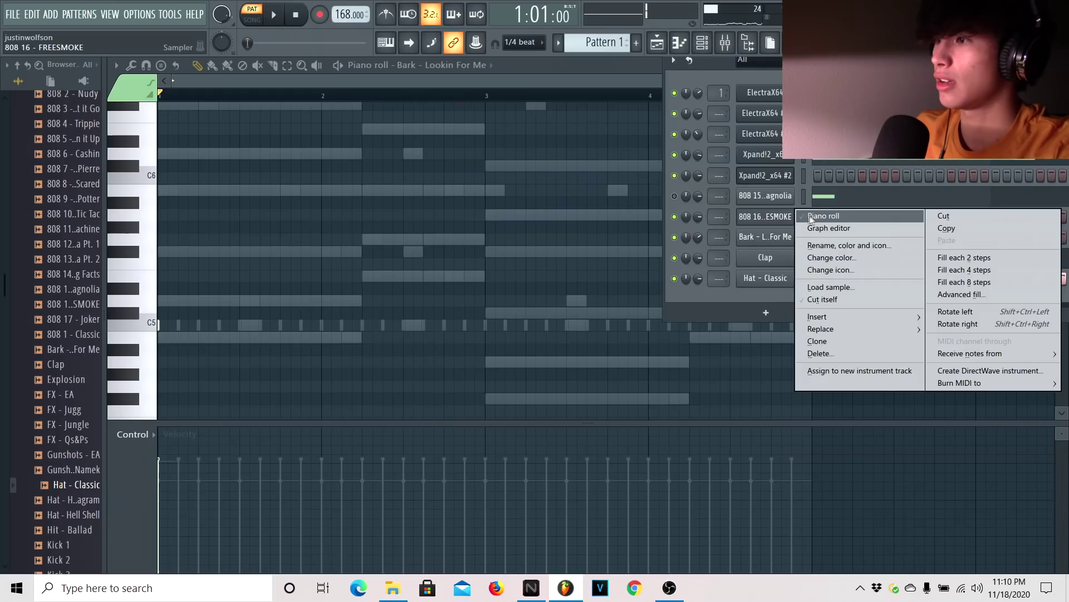
left_click(823, 216)
left_click(702, 42)
left_click(765, 216)
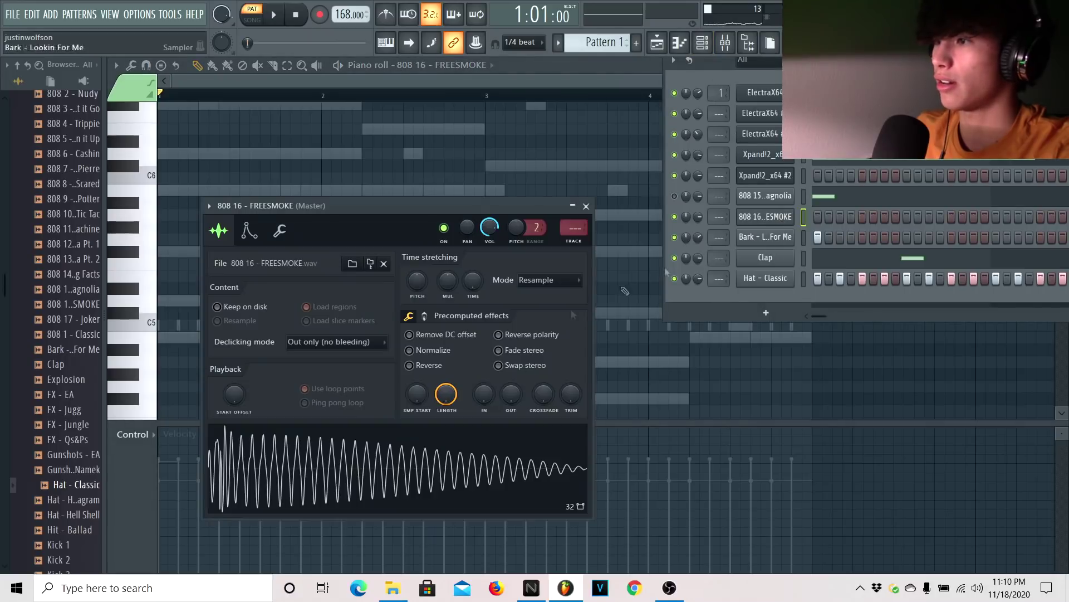
left_click_drag(511, 394, 511, 381)
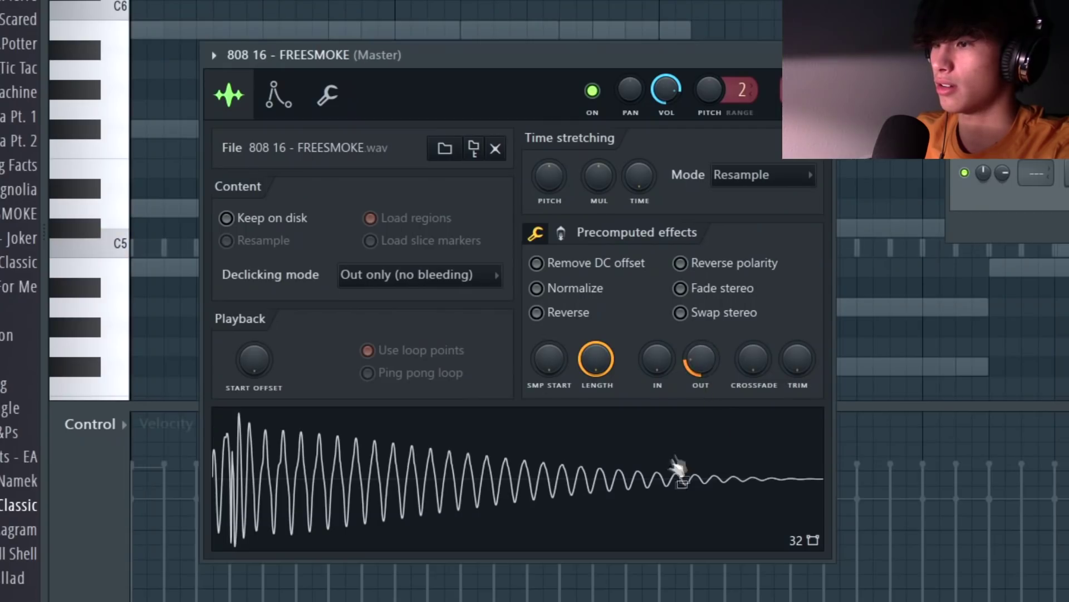
left_click(328, 97)
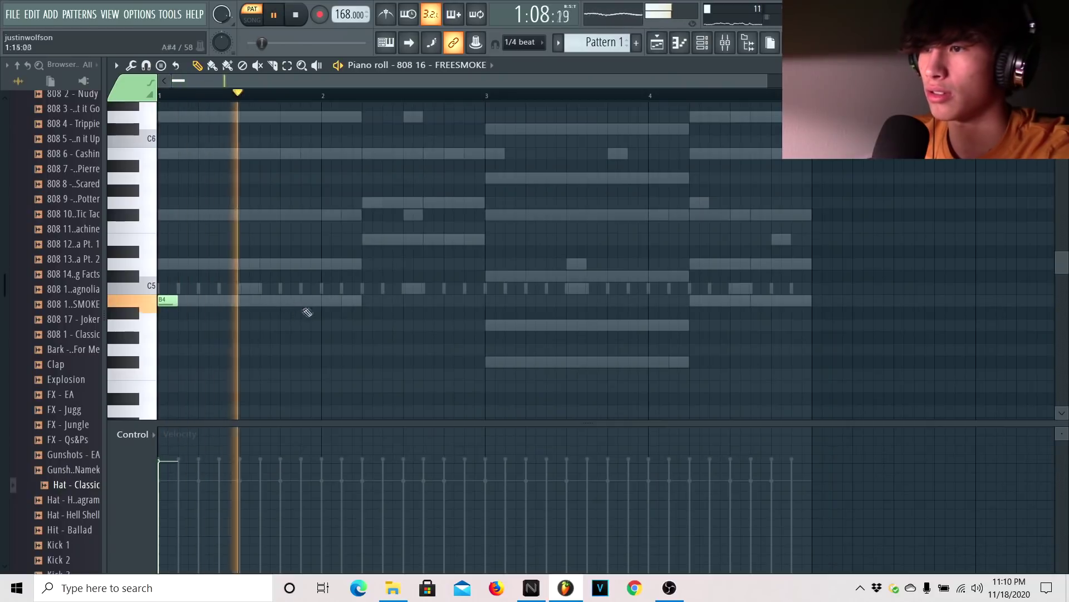
Draw the FREESMOKE bassline with B4, E5, F#5 and D5 notes, then switch to 808 15 - Magnolia
left_click(369, 301)
left_click(430, 238)
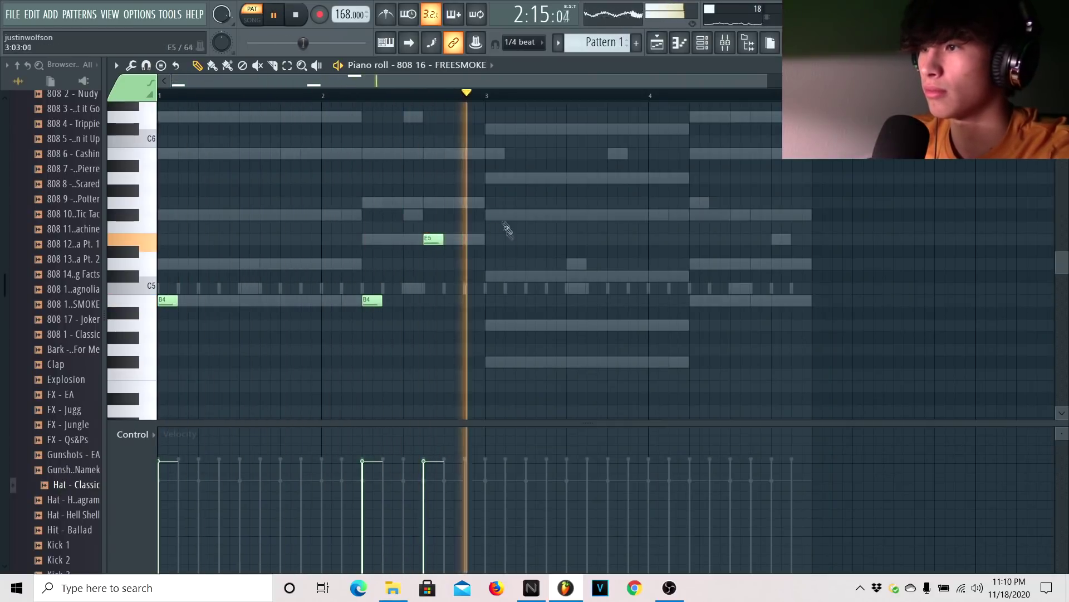
left_click(493, 215)
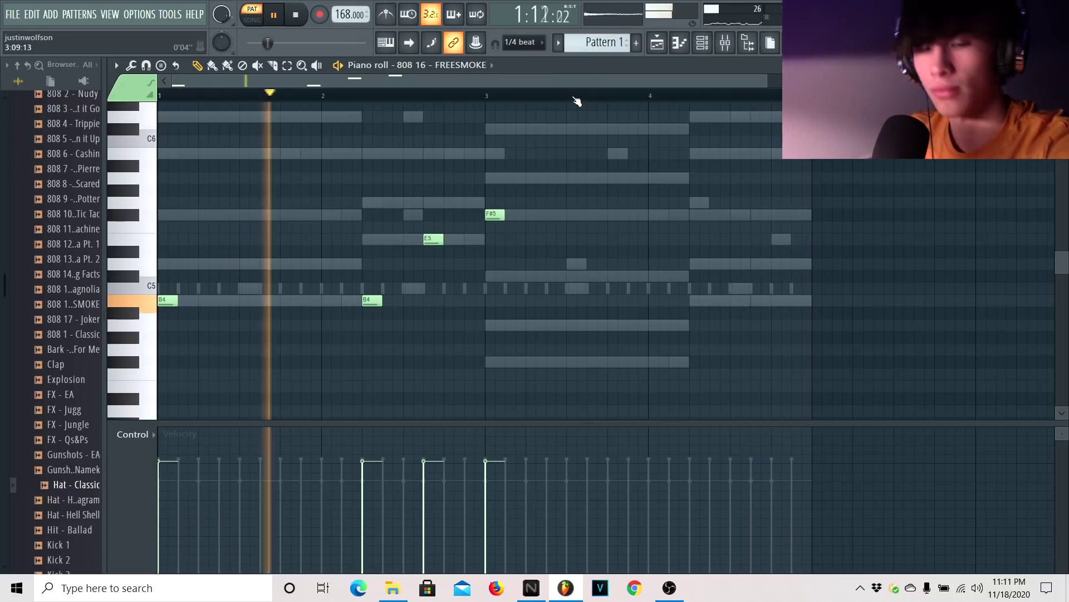
left_click(615, 215)
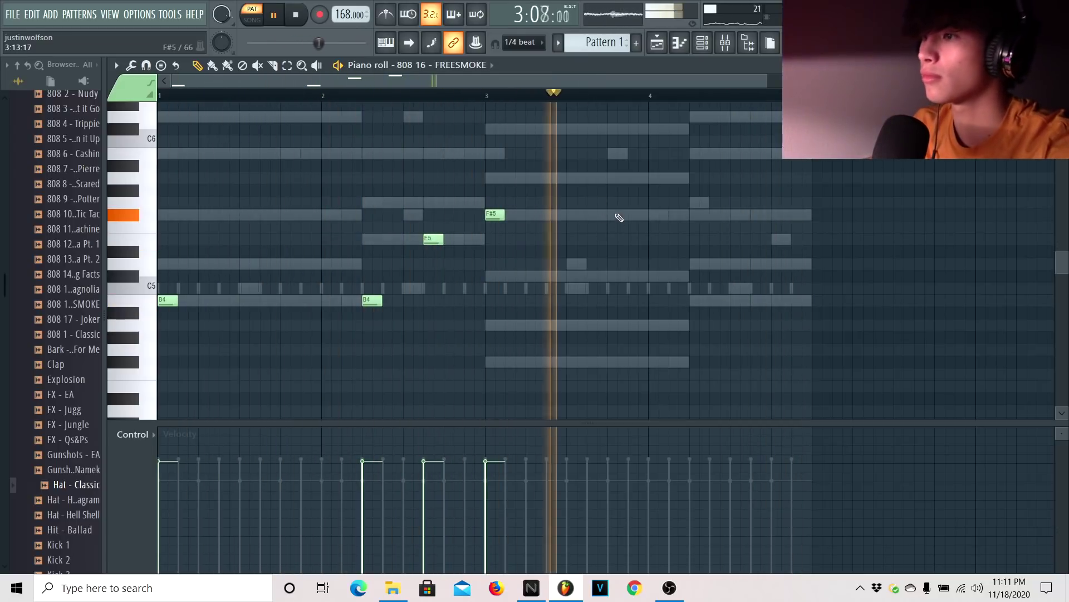
left_click(760, 263)
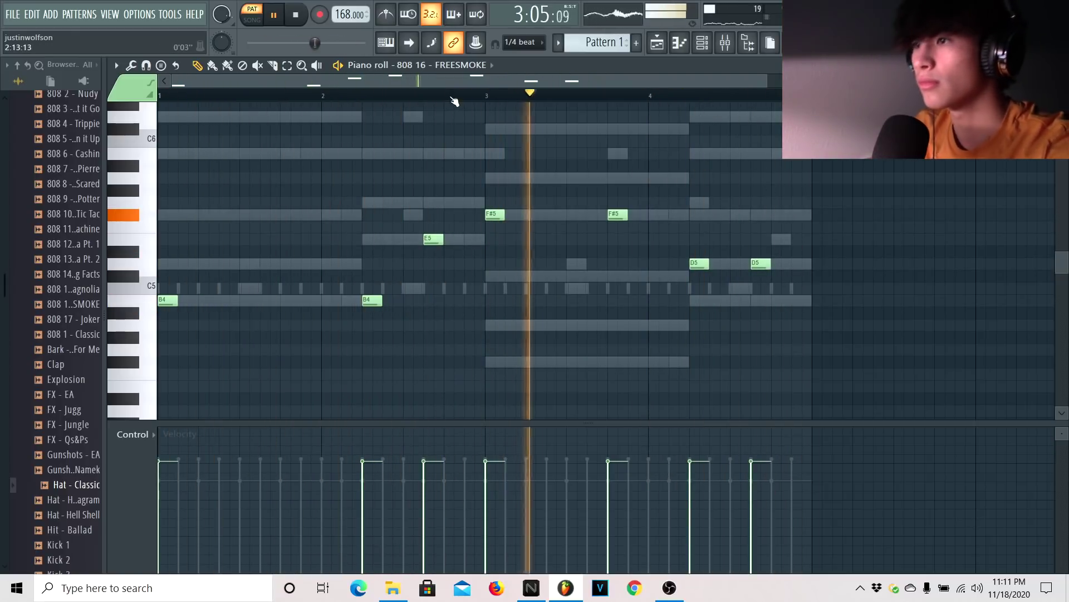
left_click(285, 302)
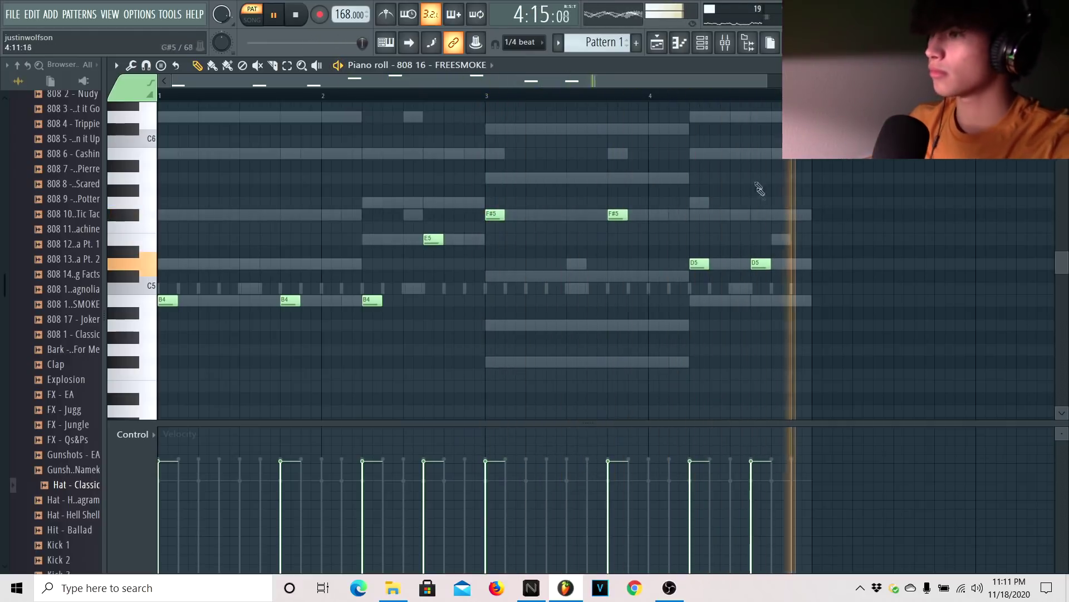
left_click(702, 49)
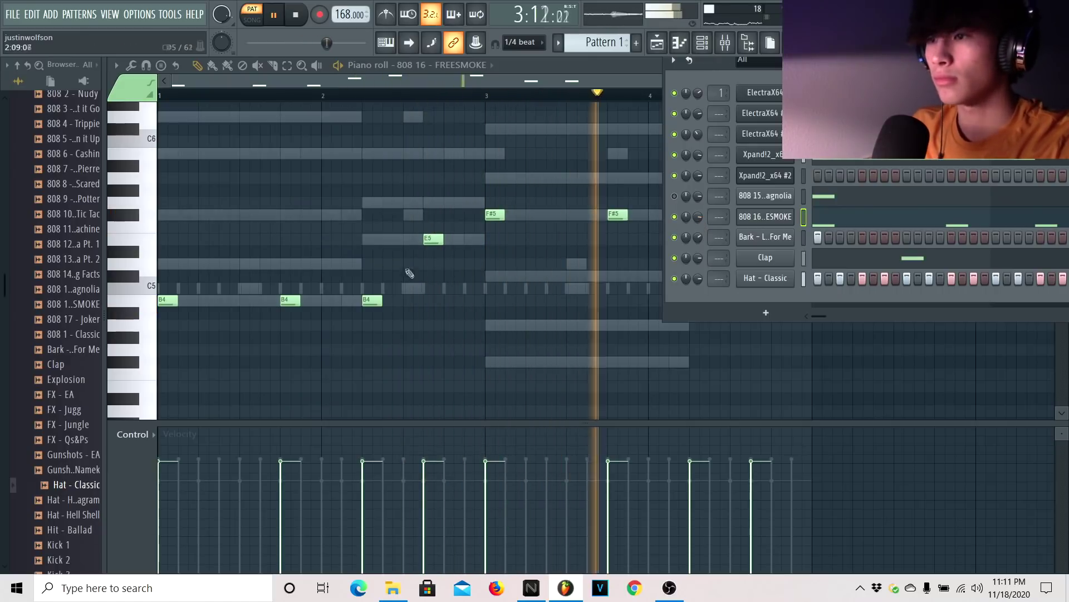
right_click(377, 285)
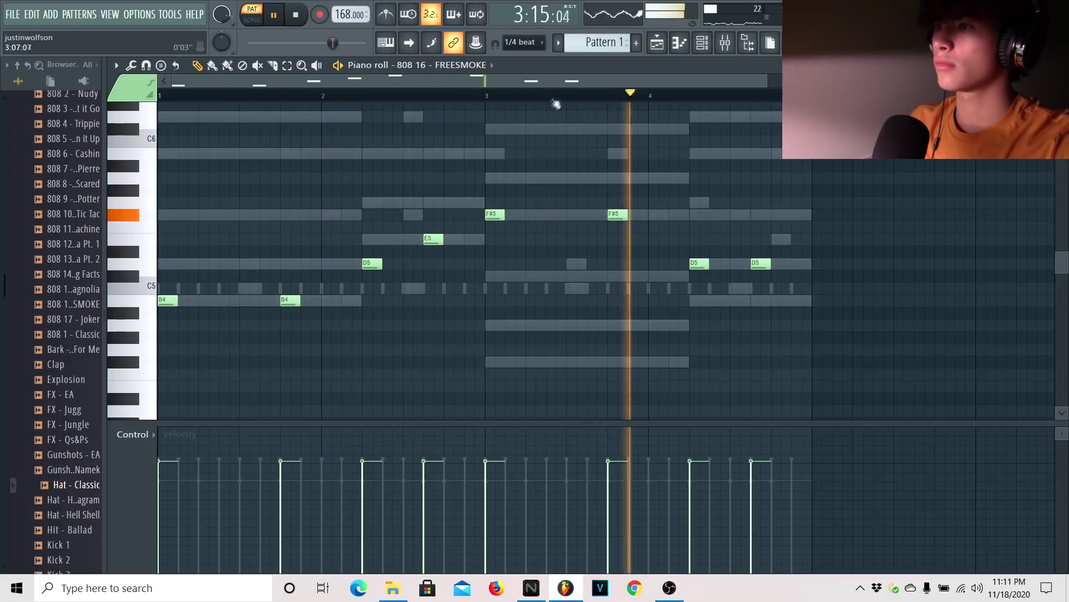
key("F6")
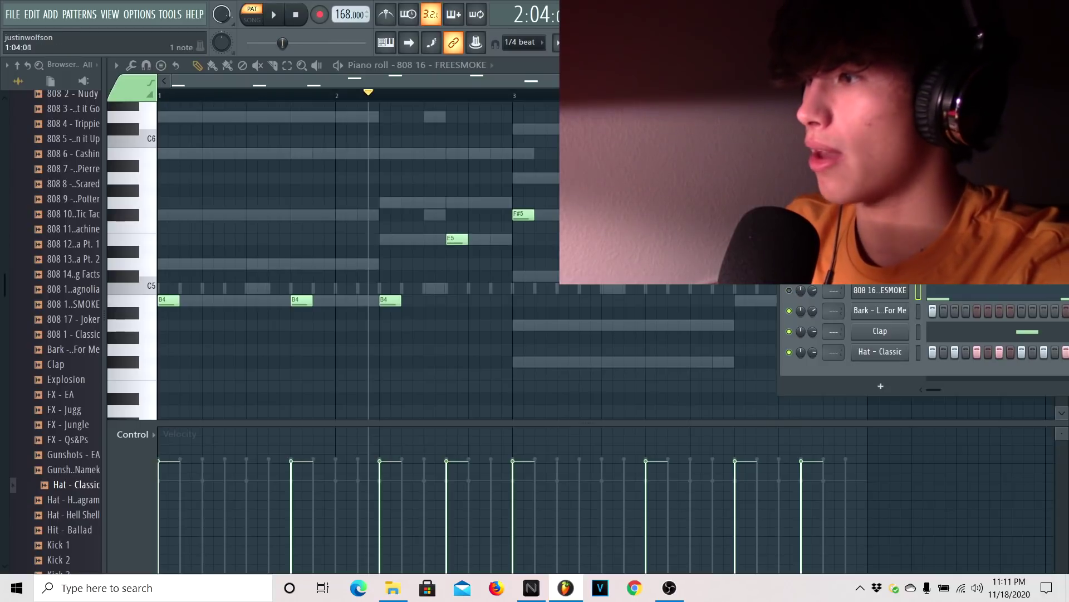
left_click(966, 269)
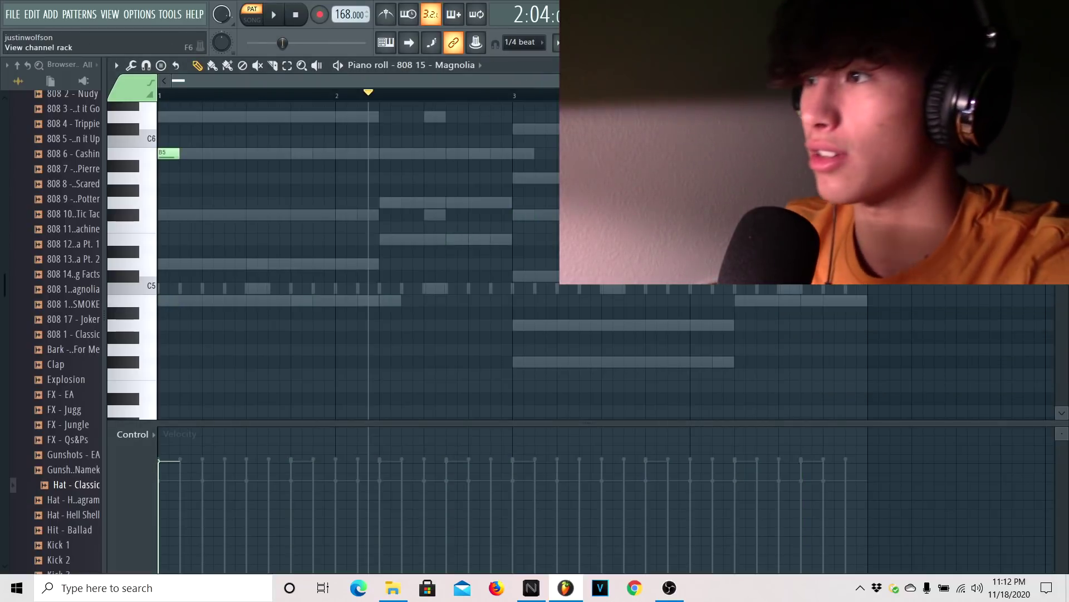
Close the Magnolia sampler and nudge its channel volume up to about 80%
key("F6")
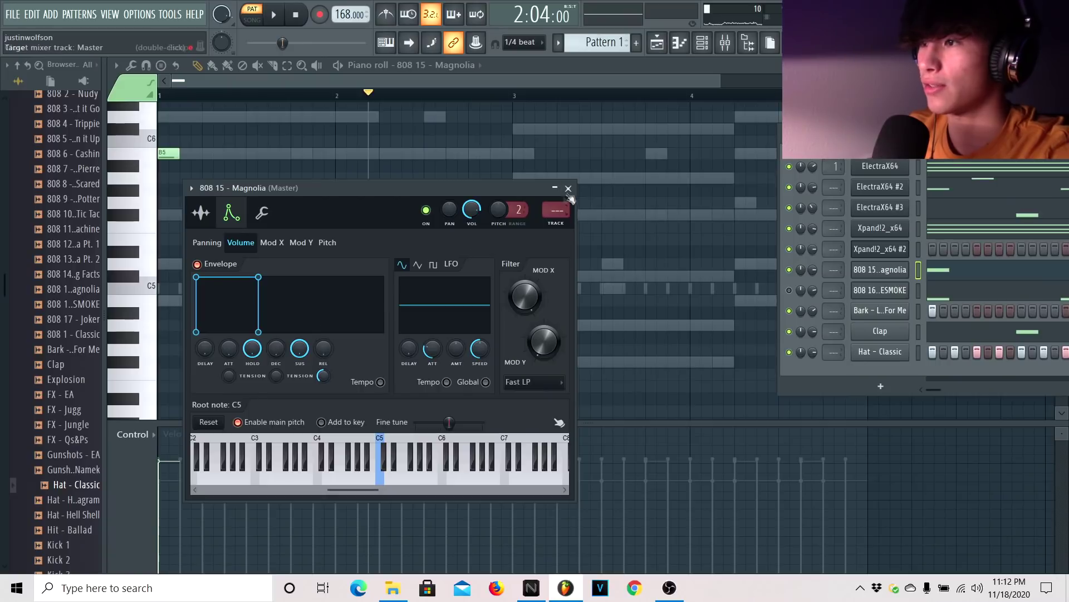
left_click(568, 189)
left_click(748, 43)
left_click_drag(720, 76, 695, 77)
scroll(198, 144, "up", 3)
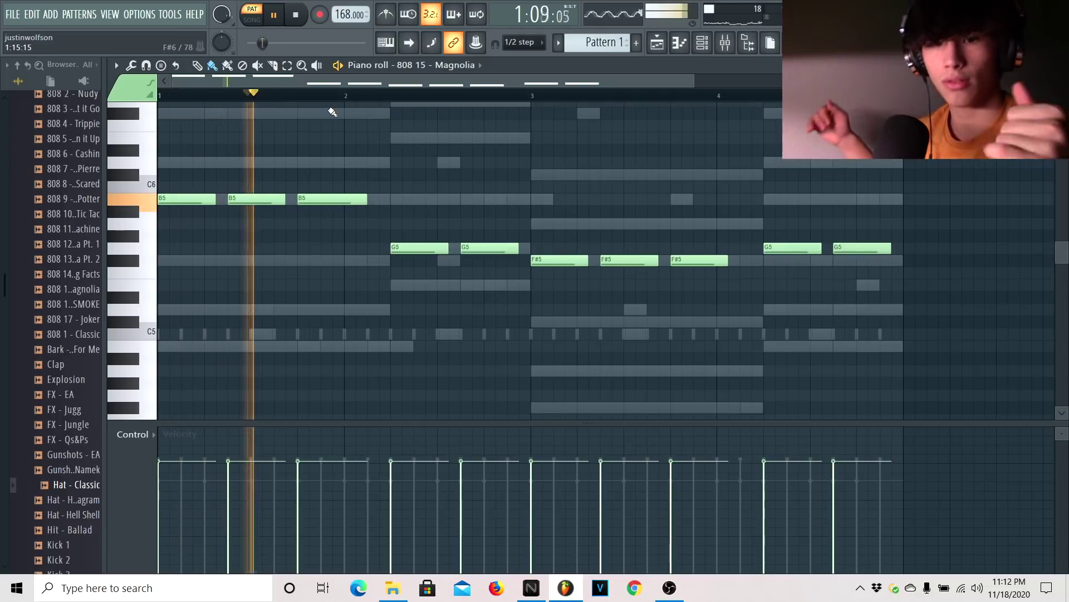
left_click(703, 43)
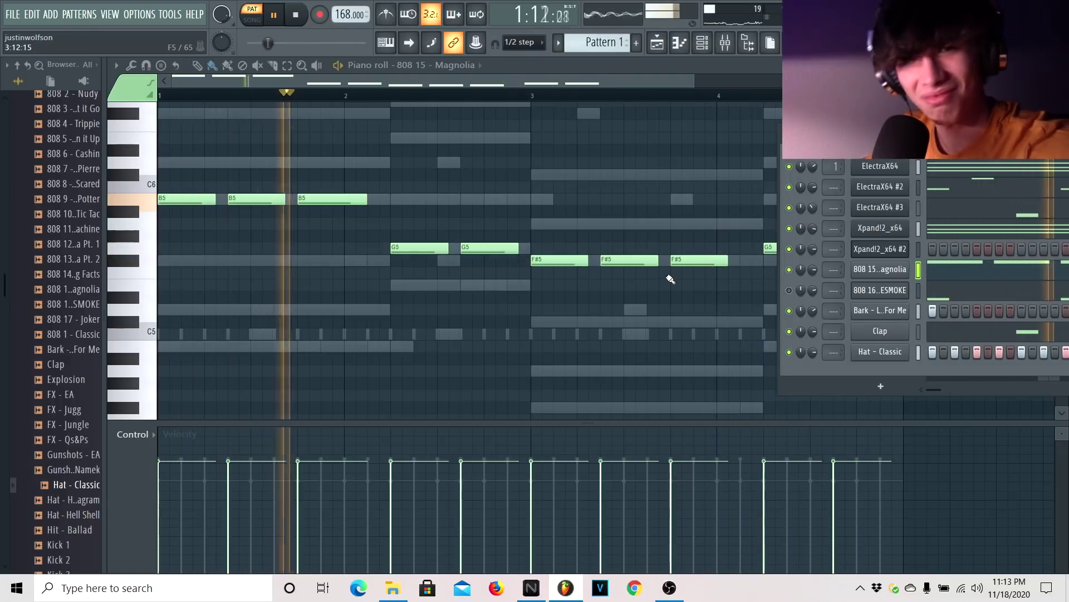
left_click_drag(810, 277, 810, 274)
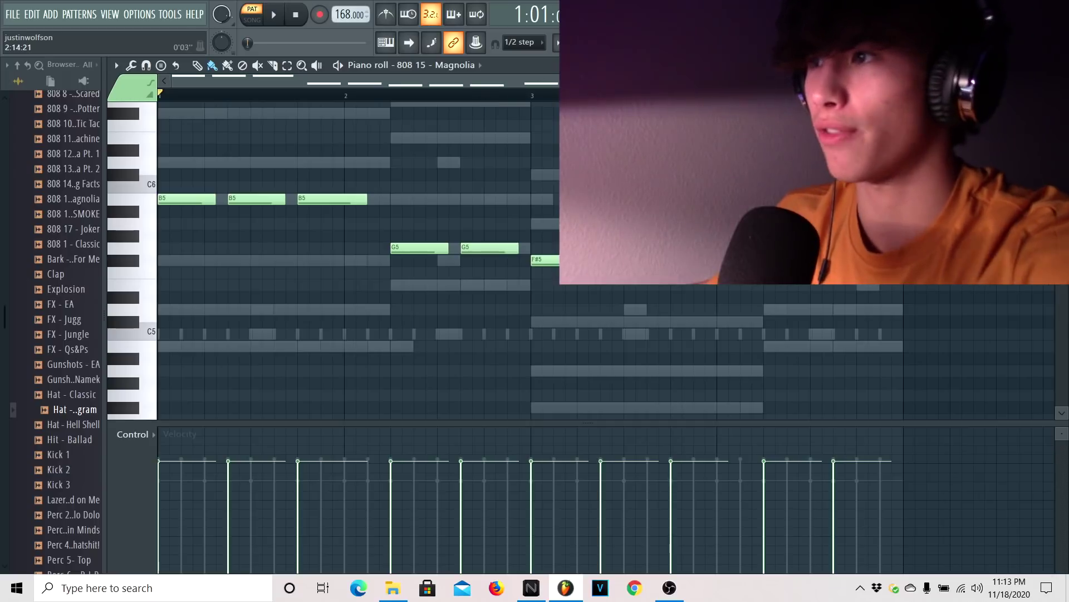
Drag the Vox 4 - A lot On My Mind sample into the project
key("F6")
left_click_drag(891, 139, 775, 92)
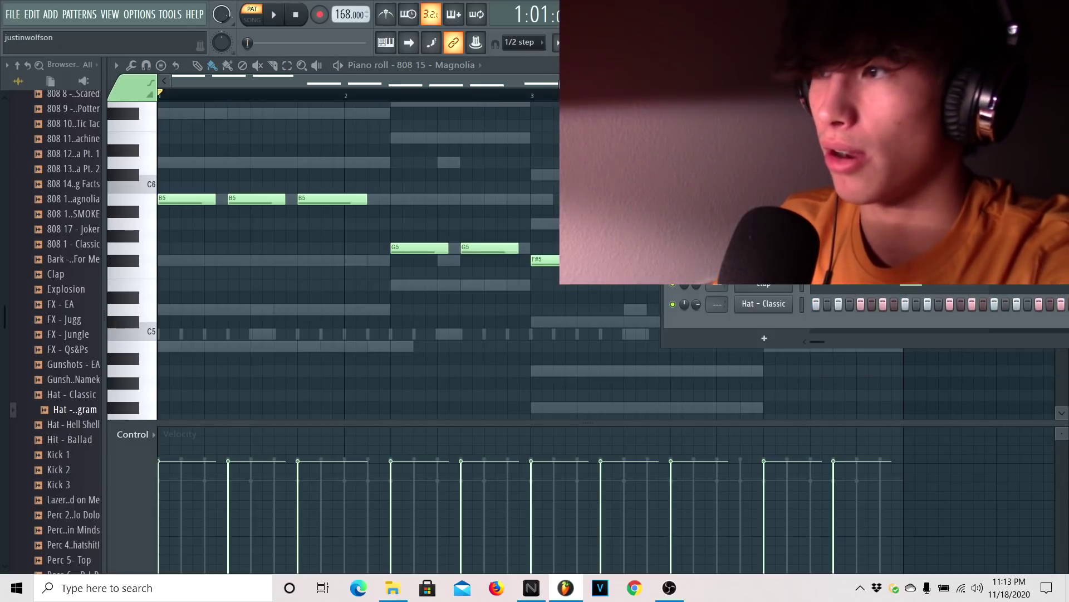
key("F6")
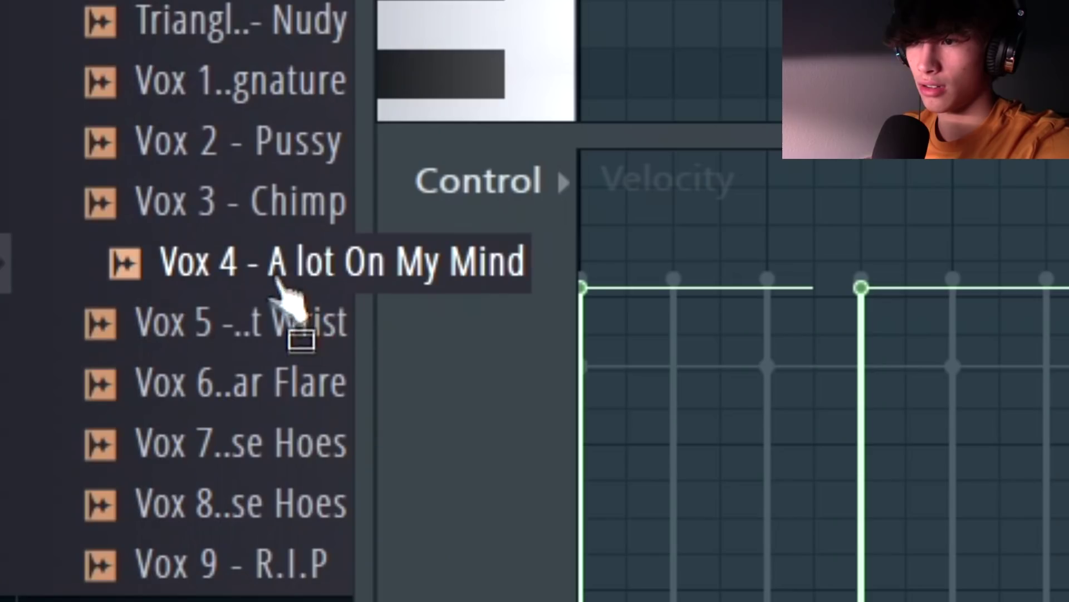
left_click_drag(286, 291, 483, 268)
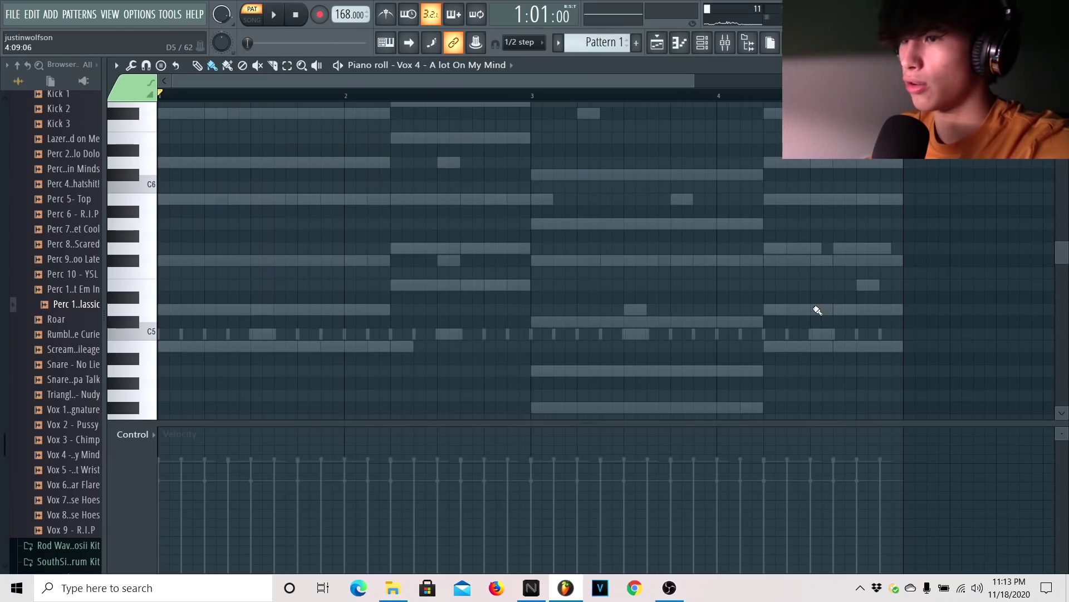
Place four Perc 7 - Bet Cool hits: two on B4 near bar 2, two on C5 near bar 4
left_click(701, 48)
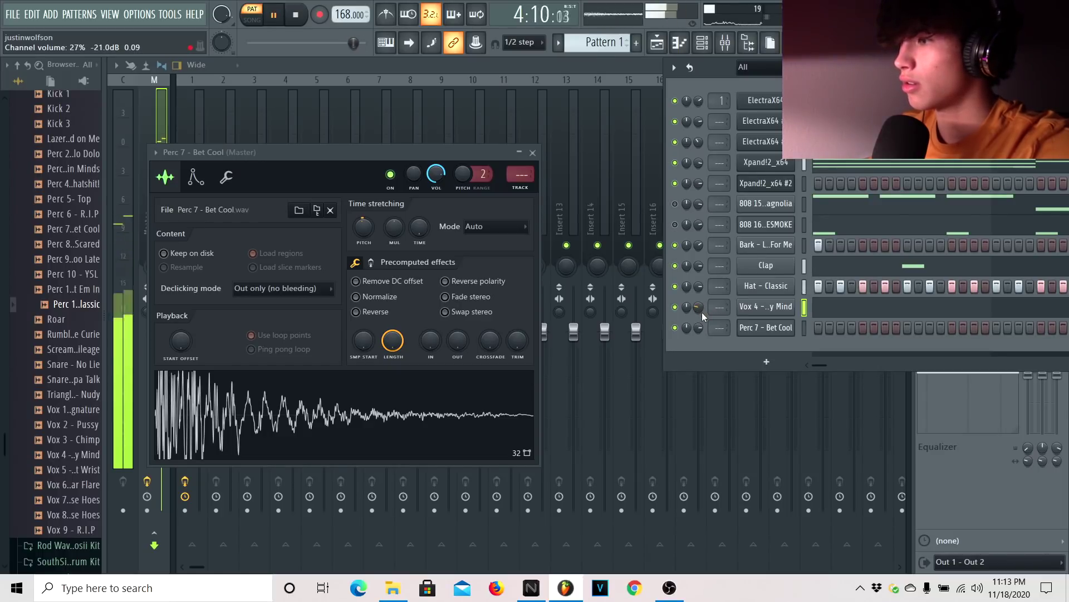
left_click(323, 347)
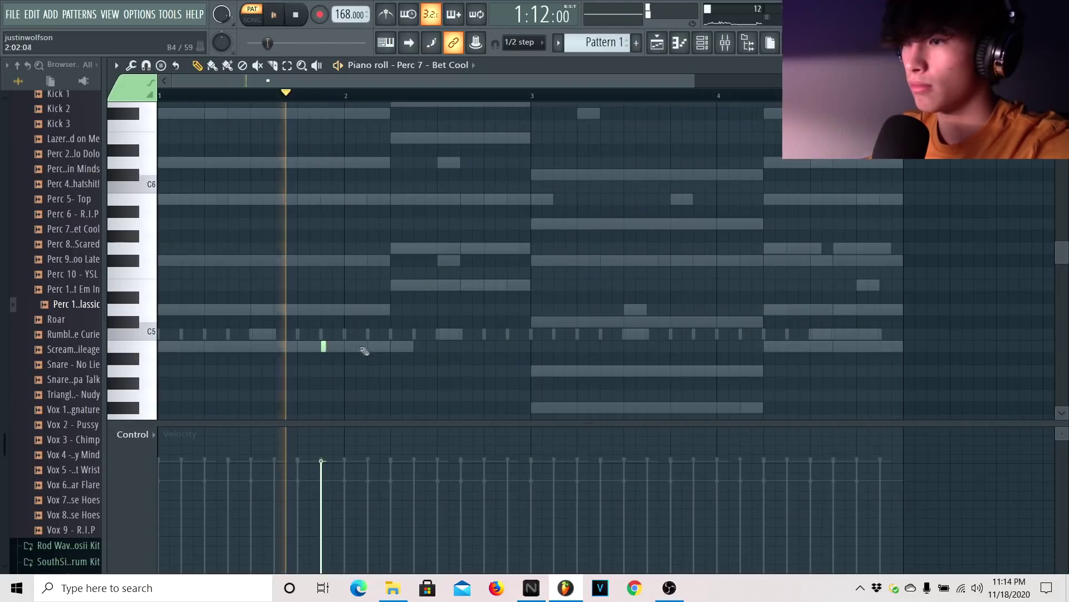
left_click(369, 347)
left_click(696, 334)
left_click(743, 334)
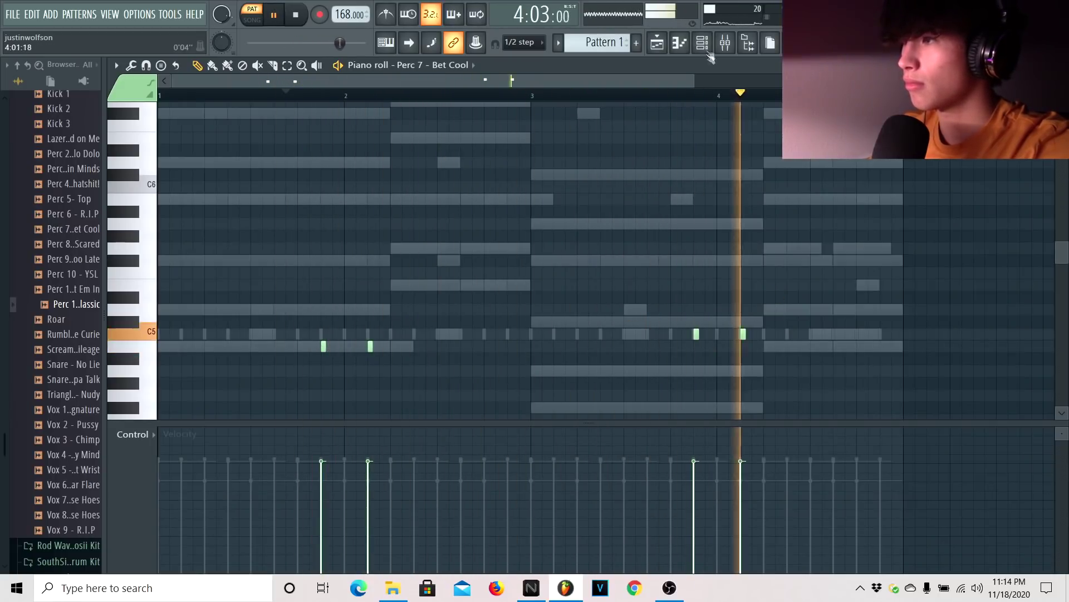
Preview the Perc 10 - YSL and Perc 8 - Im Scared samples in the Browser
left_click(702, 43)
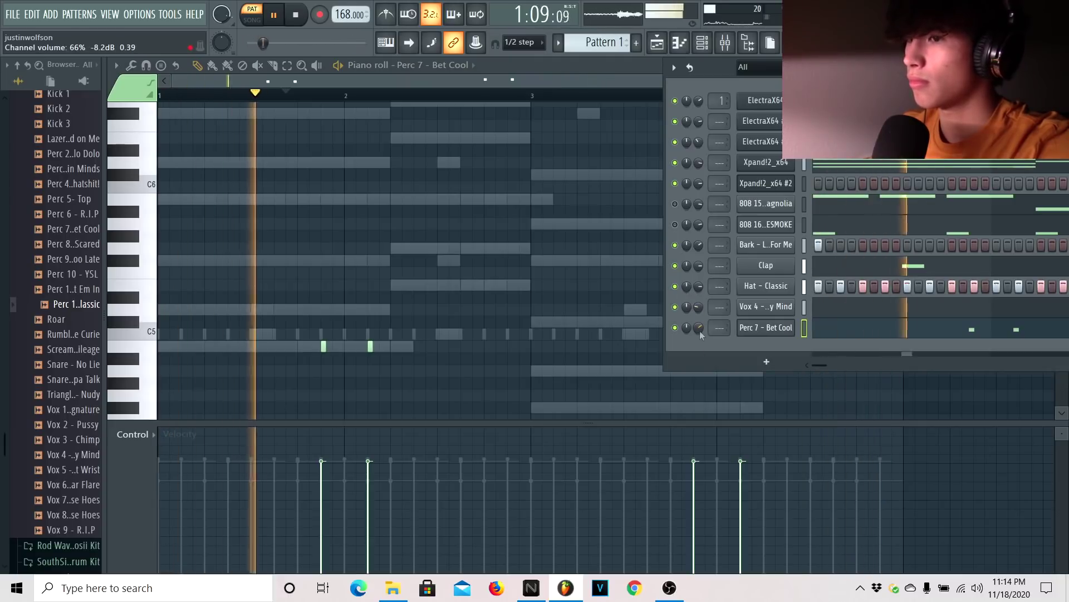
left_click(78, 274)
left_click(82, 246)
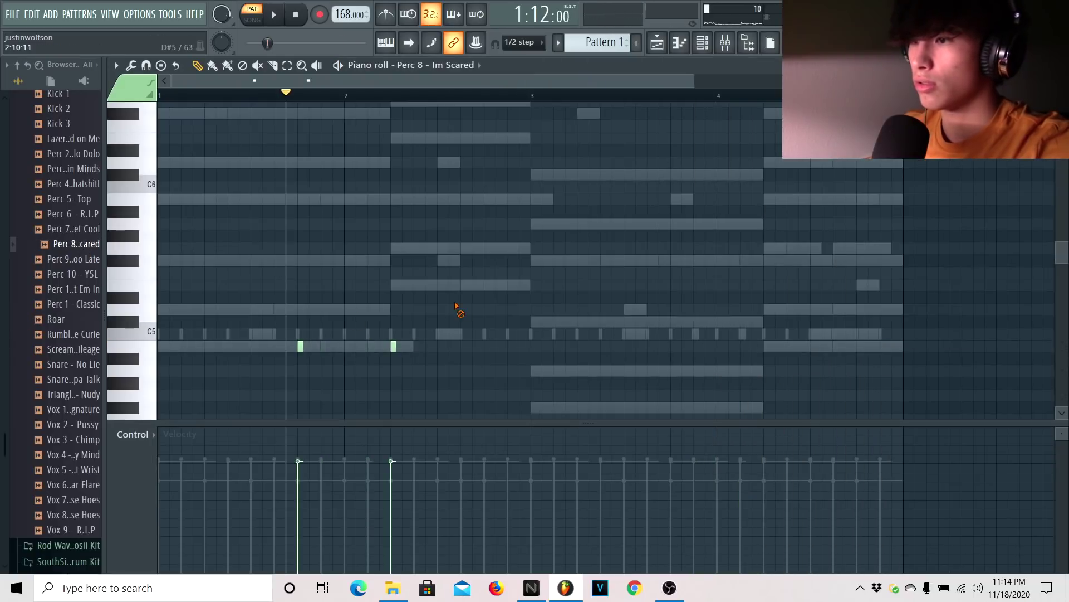
Move the first Perc 8 note onto C5 and add C5 hits near bars 3.8 and 4.3
left_click_drag(401, 354, 400, 342)
key("space")
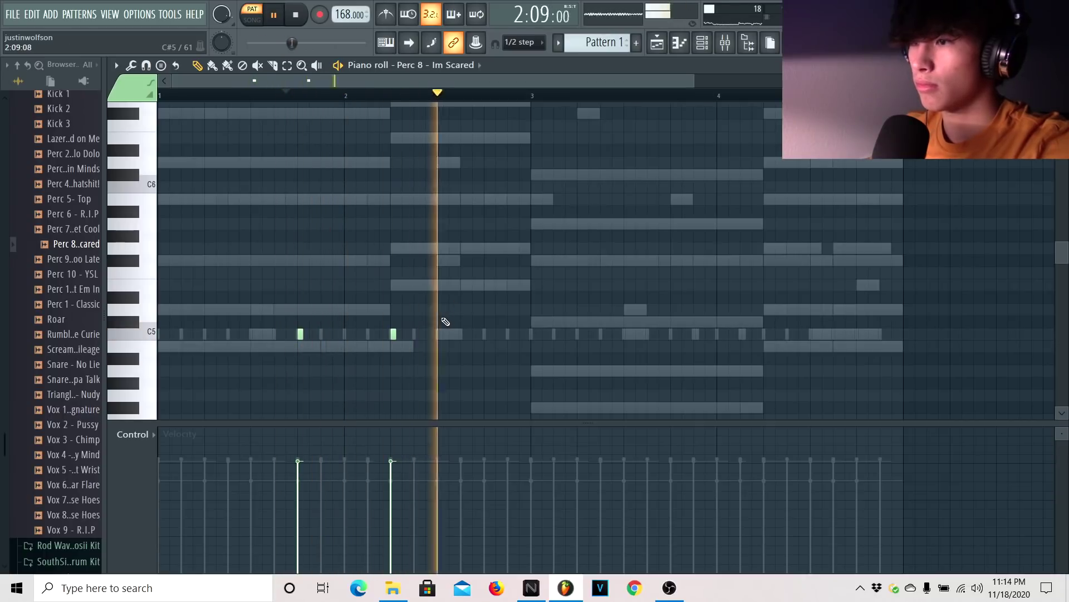
left_click(673, 332)
left_click(765, 333)
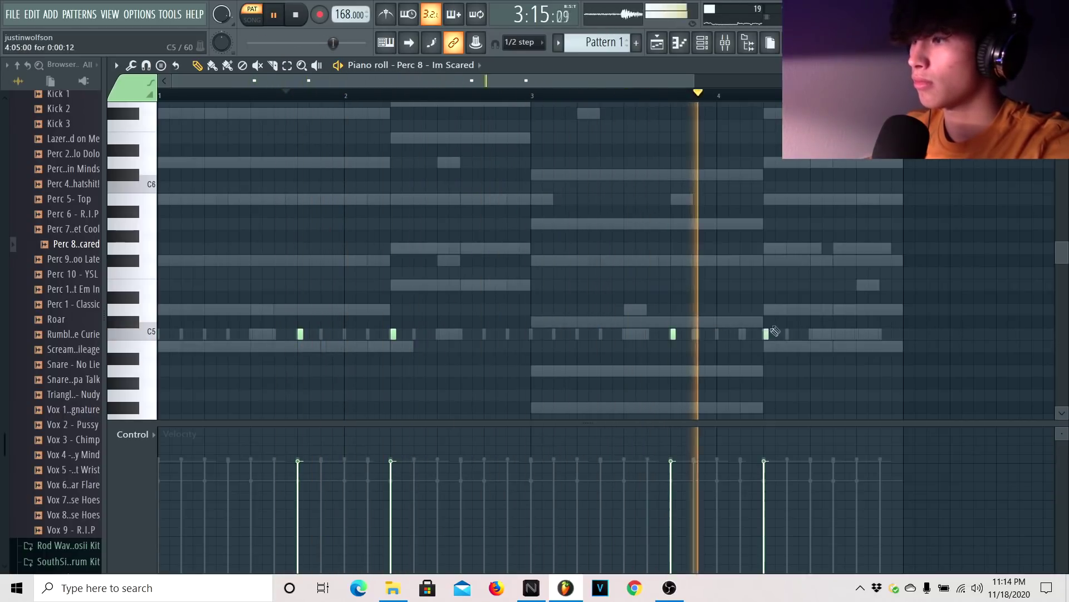
Open and then close the Perc 3 - Blowin Minds sample settings
left_click(703, 48)
left_click(766, 347)
key("space")
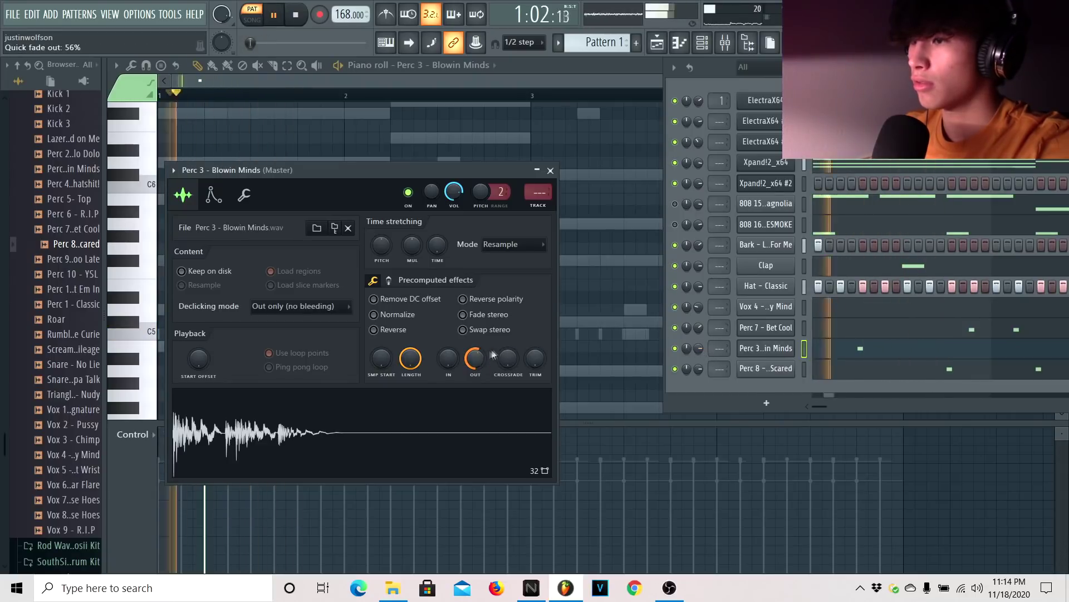
left_click(550, 170)
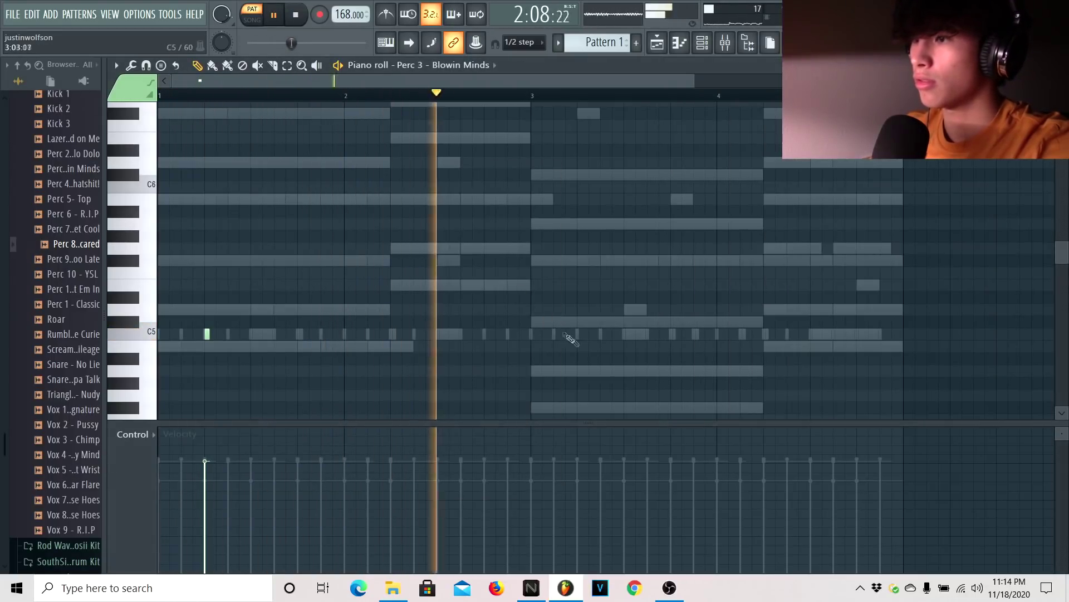
Turn the 808 16 channel volume up to 76% and open its notes
key("F6")
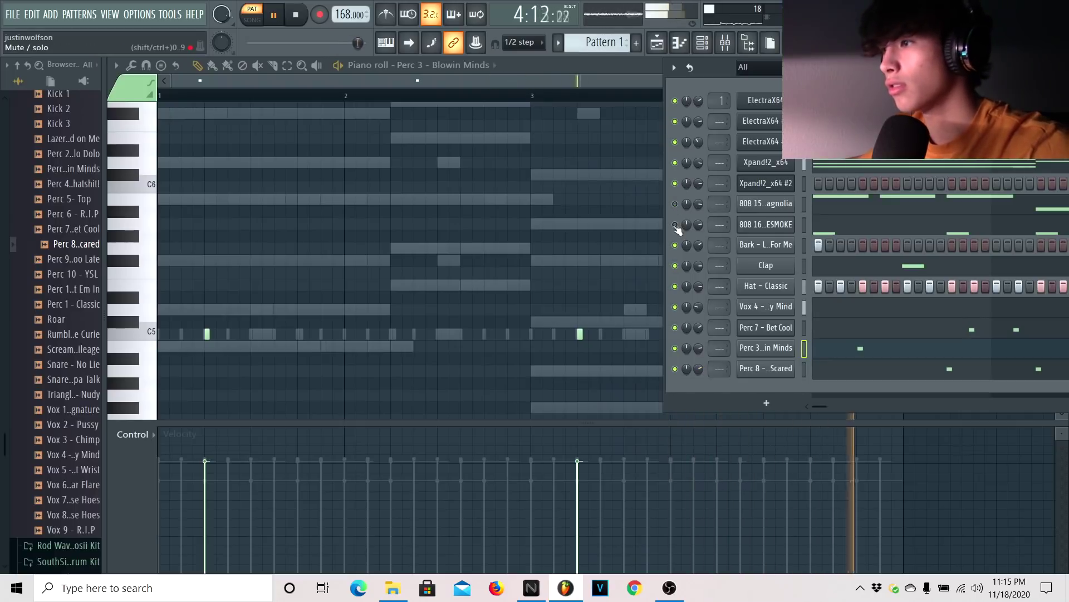
left_click_drag(698, 225, 698, 222)
left_click(842, 233)
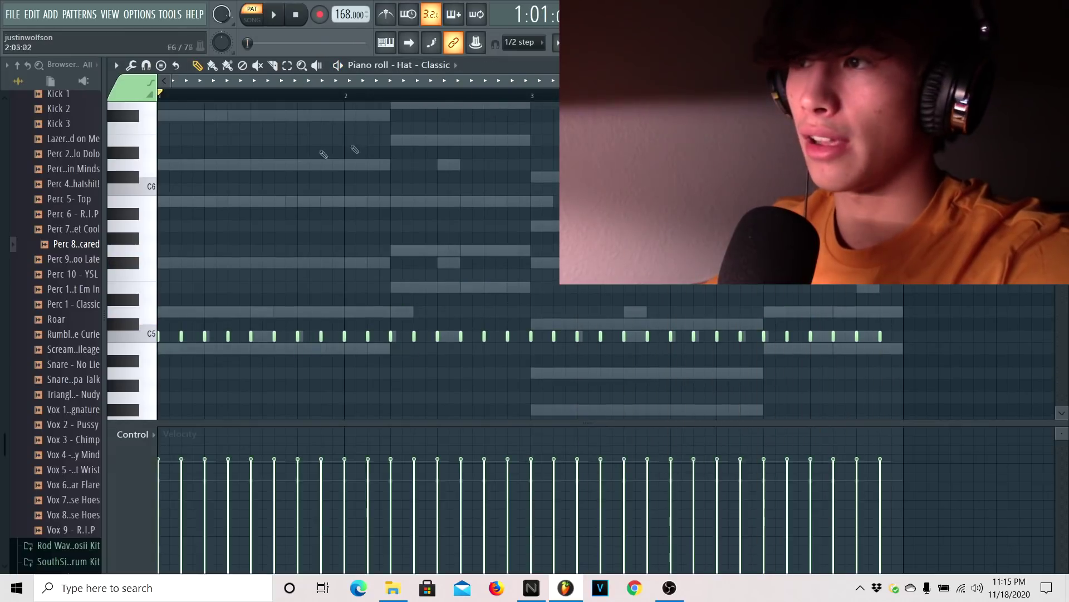
Delete the C5 hi-hat just after bar 3 and set note snapping to 1/4 step
scroll(190, 269, "down", 4)
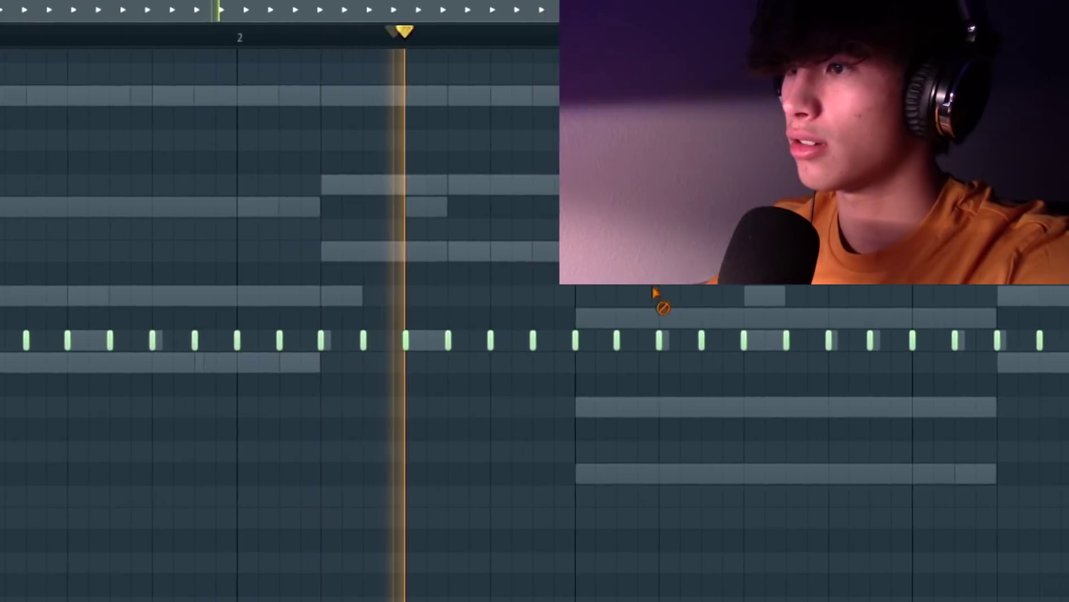
right_click(454, 339)
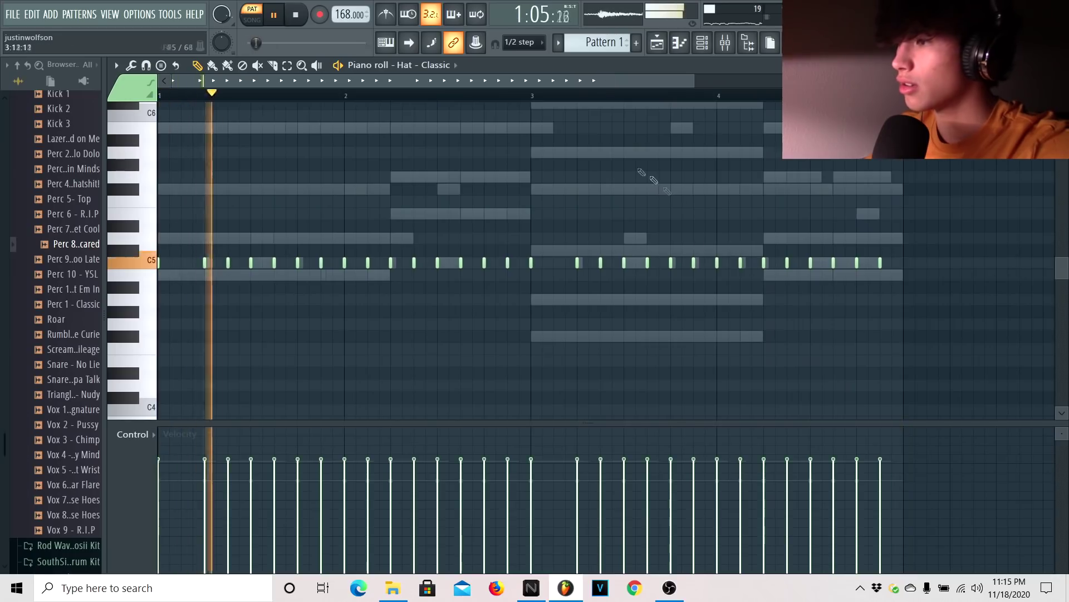
left_click(523, 42)
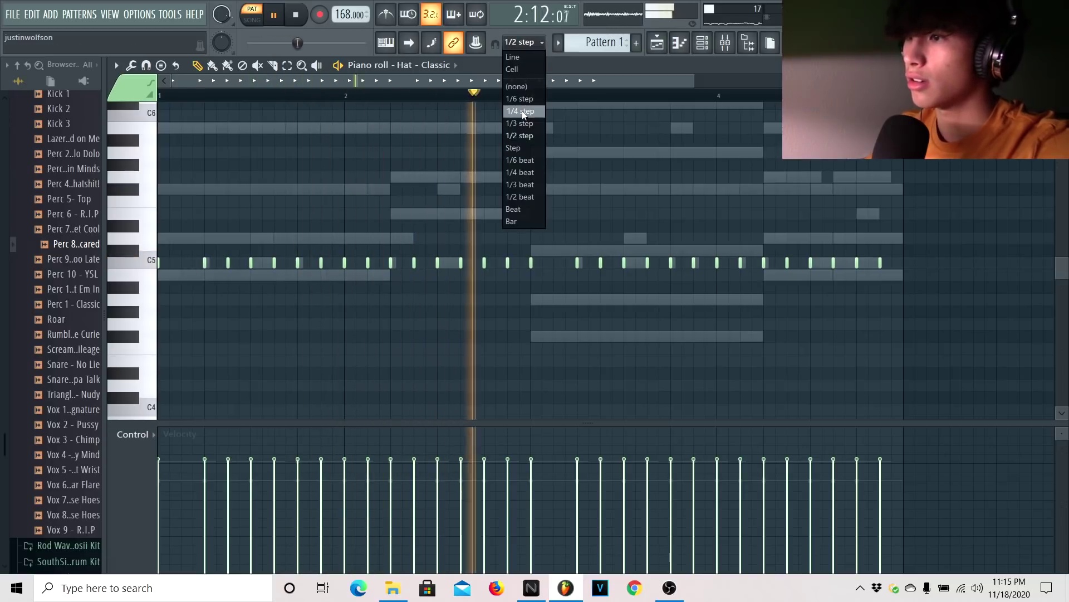
left_click(522, 111)
key("space")
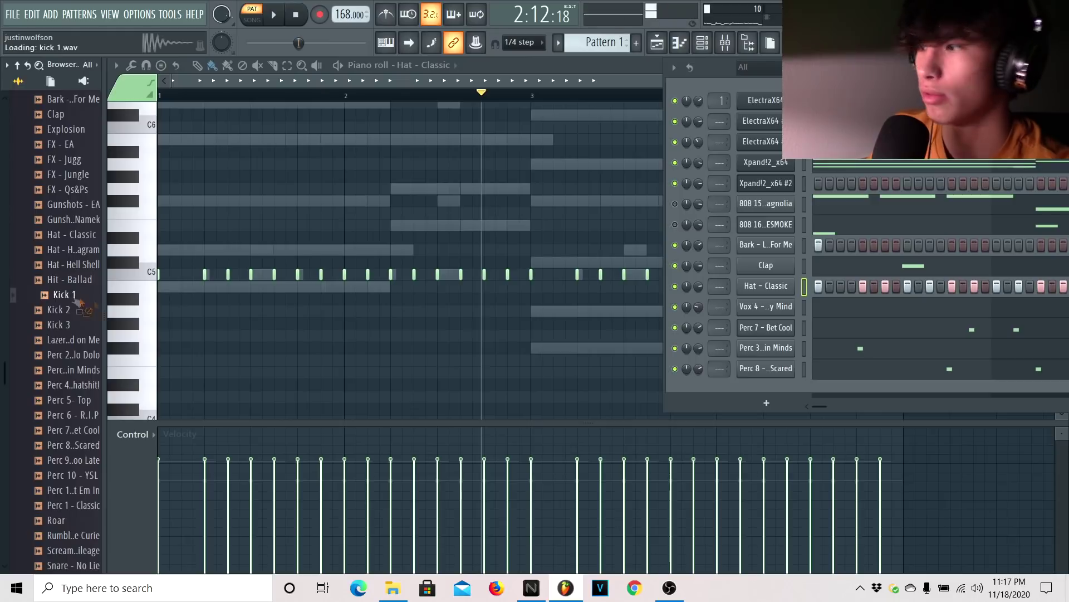
Add Kick 1.wav as a new channel and open its piano roll
left_click_drag(772, 390, 771, 393)
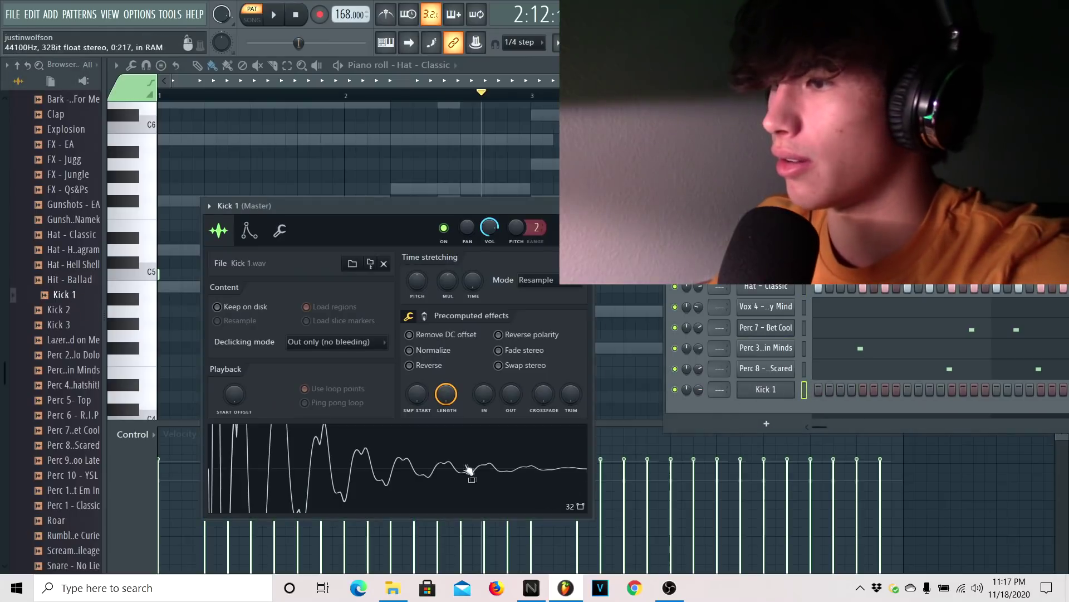
right_click(785, 390)
left_click(825, 388)
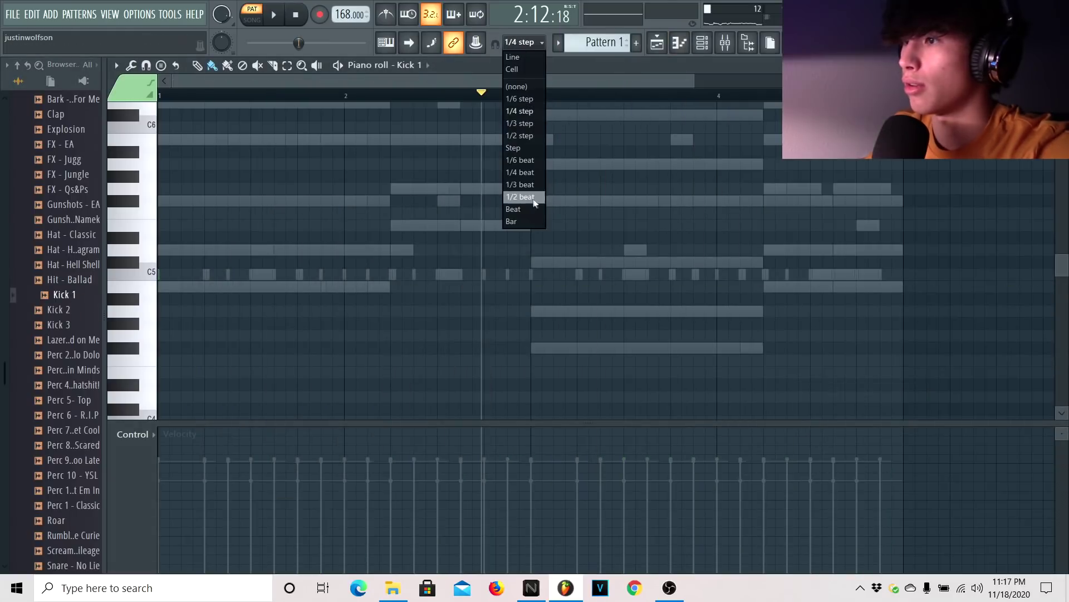
Paint kick notes on the C5 row across bars 1–2, removing one misplaced hit, and play them
left_click(163, 274)
left_click(230, 274)
left_click(306, 274)
left_click(326, 274)
right_click(369, 263)
left_click(434, 264)
left_click(474, 264)
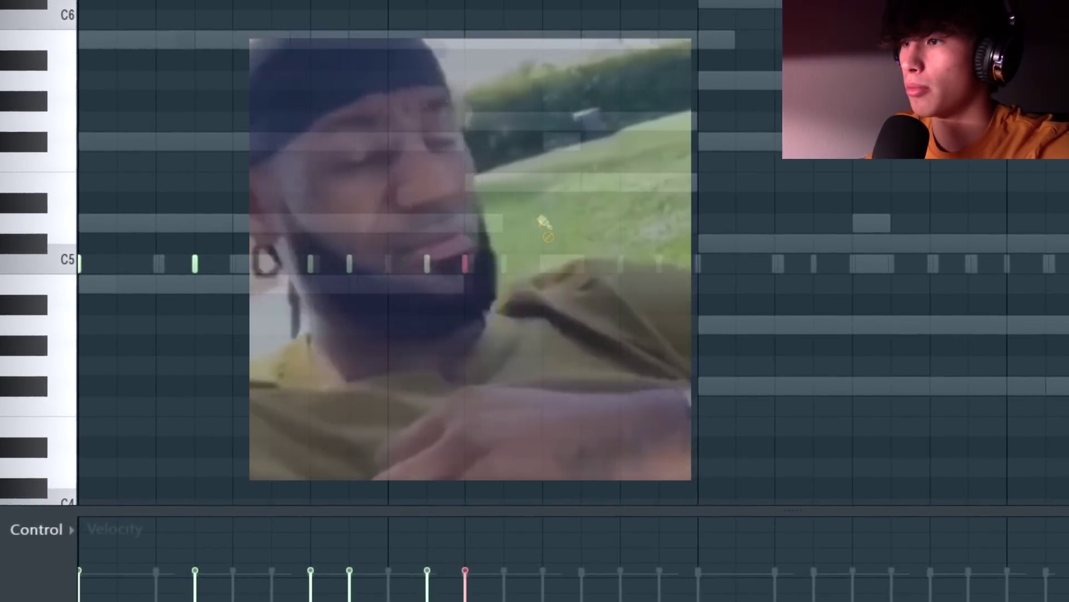
left_click(592, 264)
key("space")
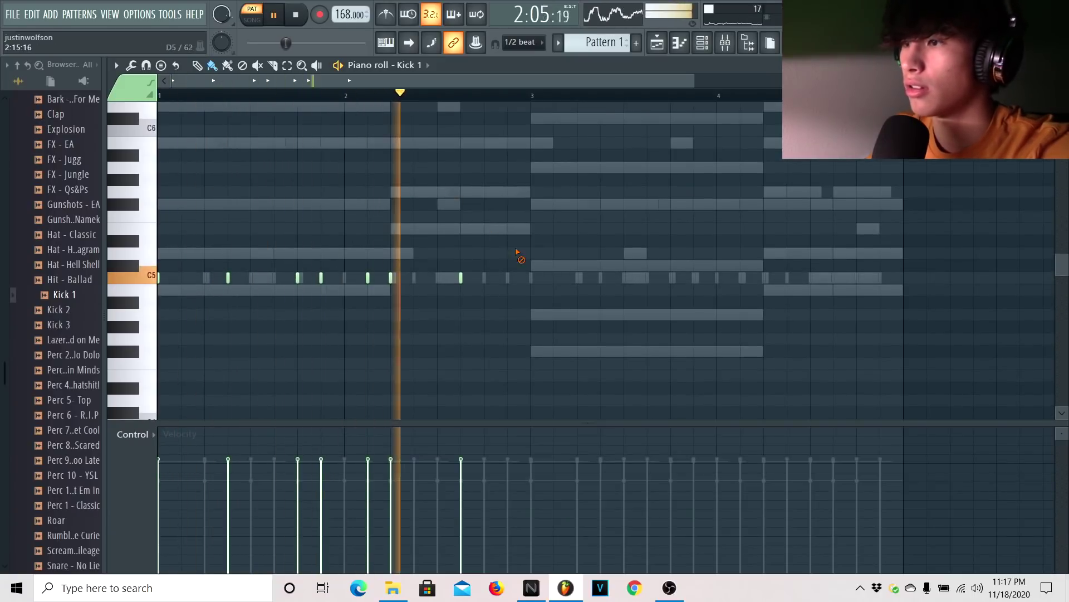
Duplicate the bars 1–2 kick pattern into bars 3–4 with Ctrl+B and replay it
left_click_drag(537, 99, 2, 256)
key("ctrl+b")
left_click(663, 97, "ctrl")
key("space")
Set the Kick 1 channel volume to 79% and mute the channel
left_click(701, 44)
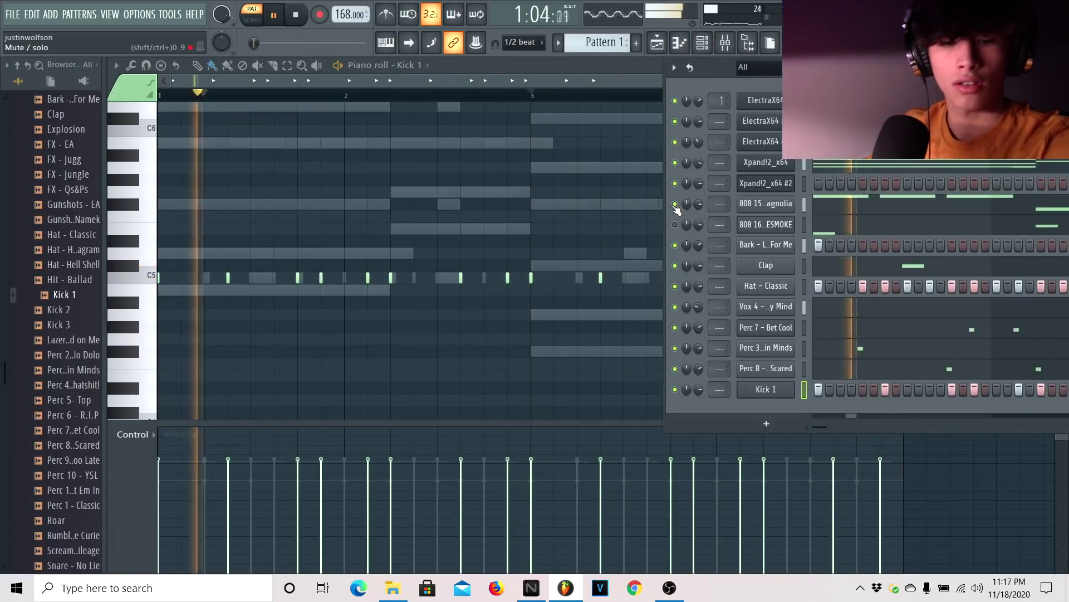
left_click_drag(699, 390, 699, 388)
left_click_drag(731, 90, 745, 89)
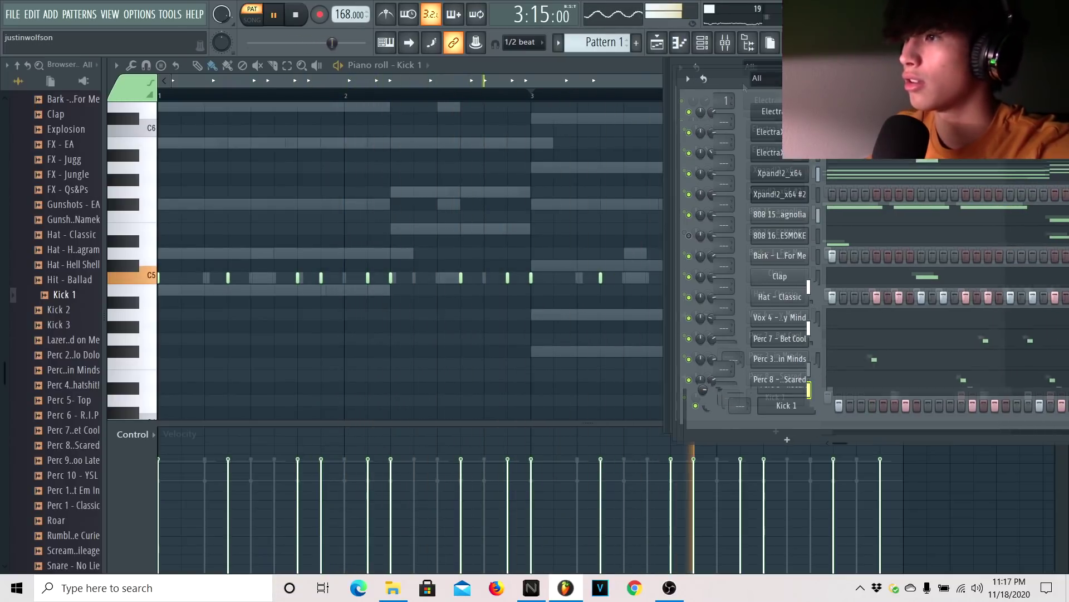
left_click(661, 99)
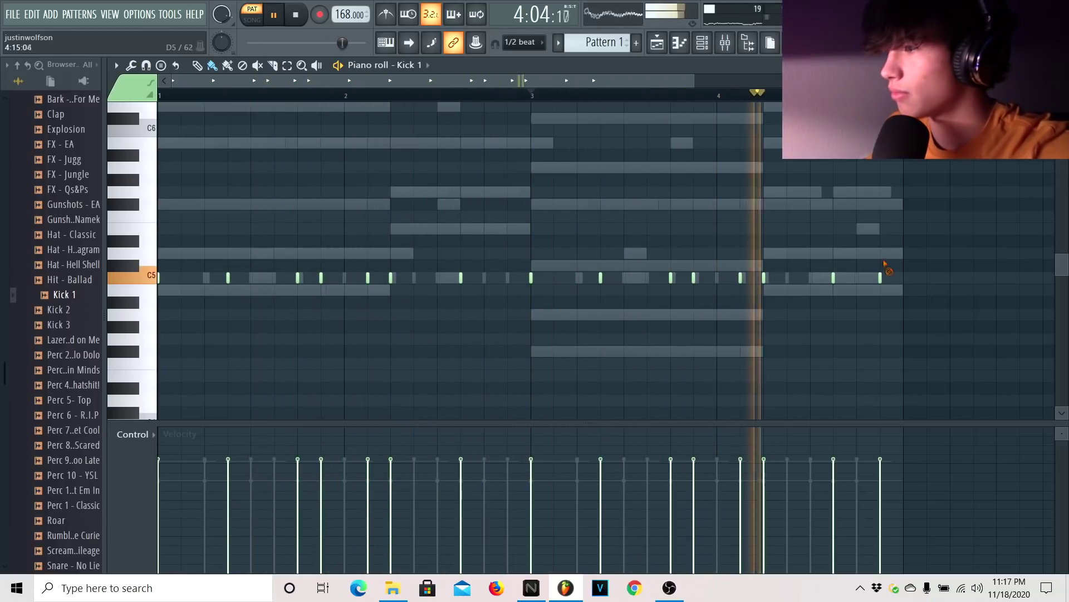
left_click(703, 43)
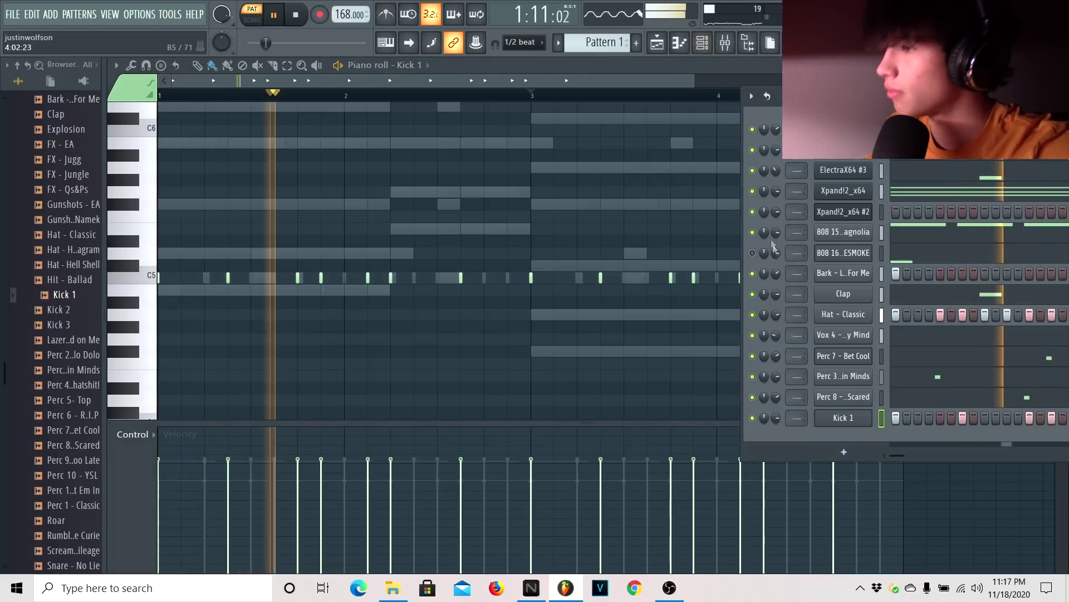
left_click_drag(776, 417, 776, 412)
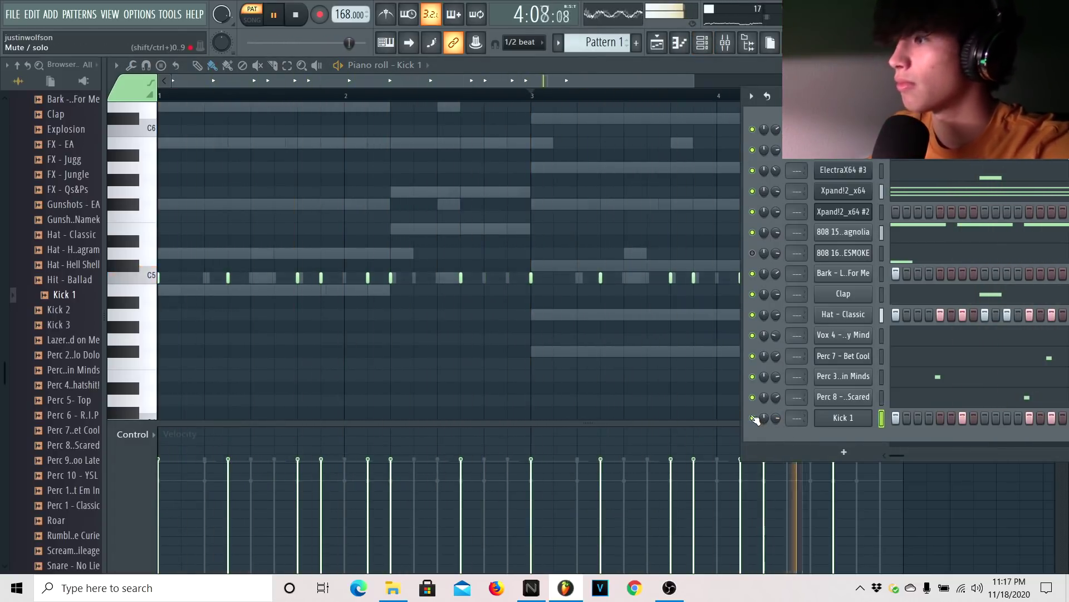
left_click(752, 418)
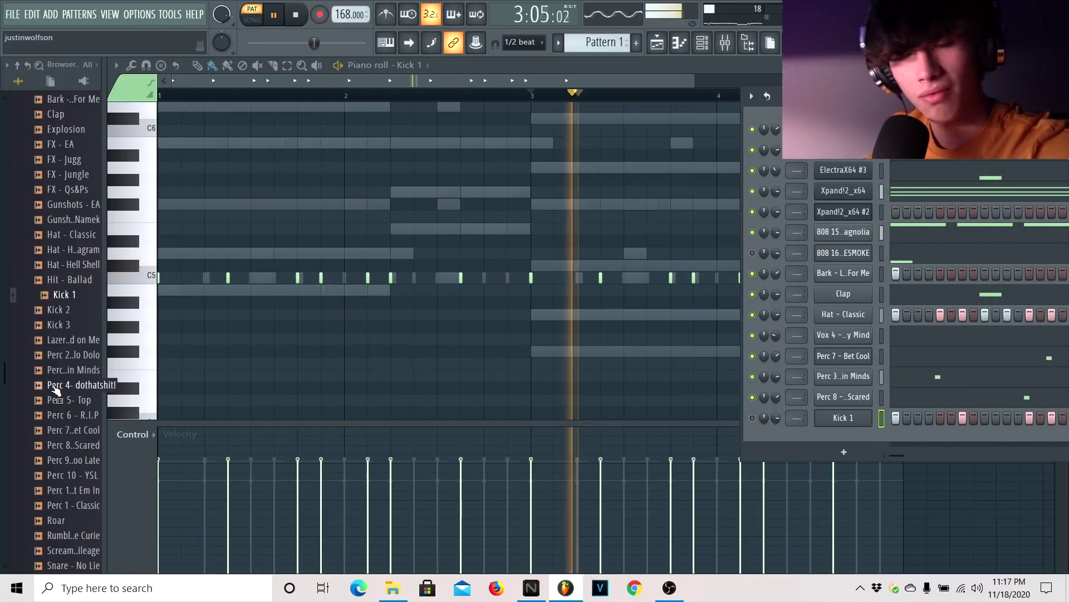
scroll(49, 392, "up", 10)
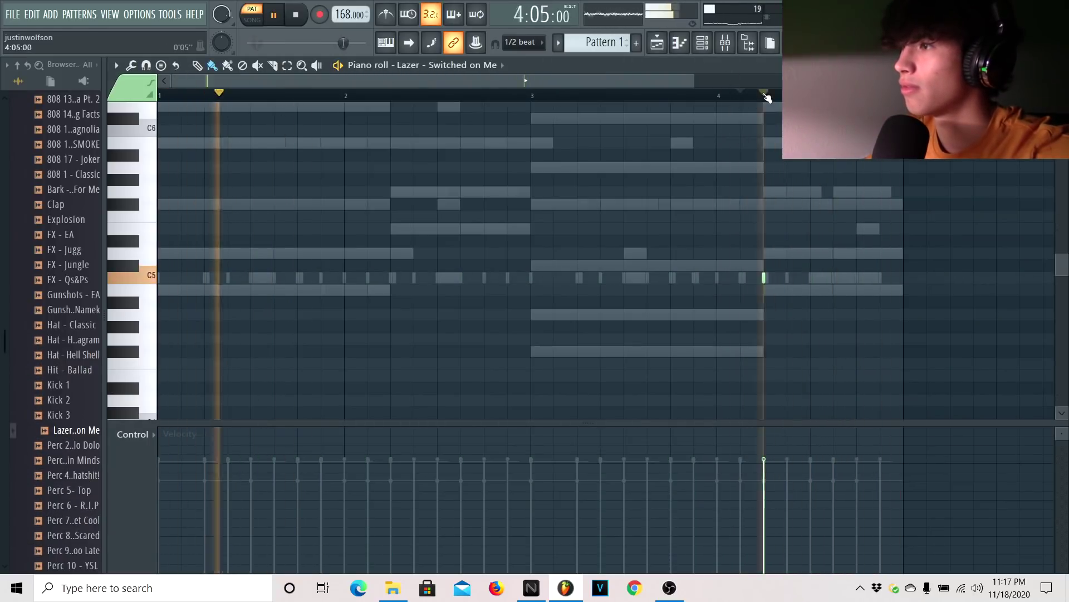
Drop shooter.wav into the Channel Rack as a new channel and check its sampler settings during playback
left_click(702, 42)
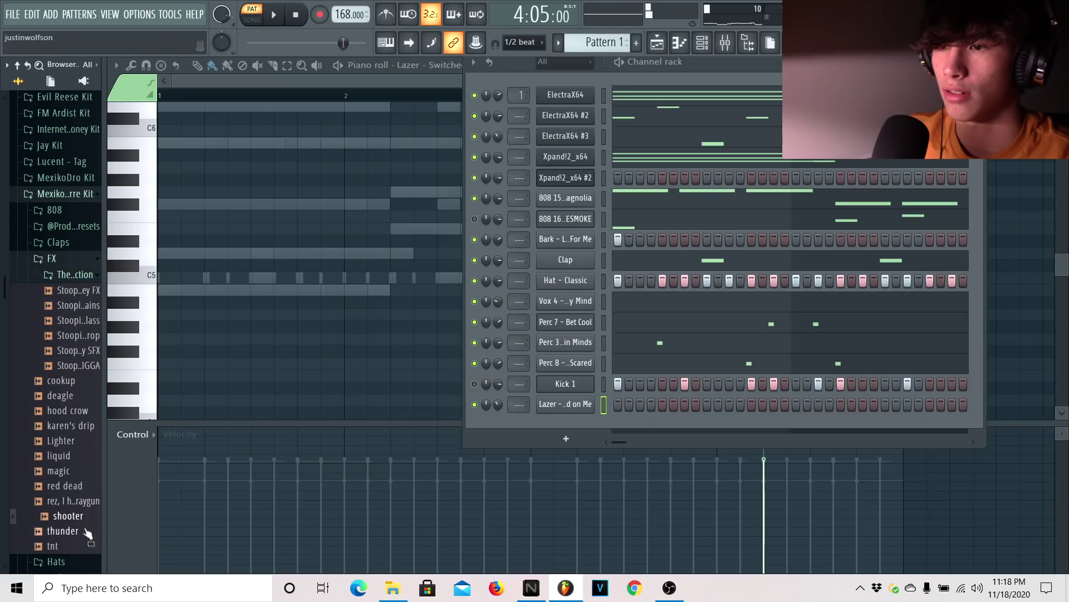
left_click_drag(516, 436, 557, 421)
left_click(580, 425)
key("space")
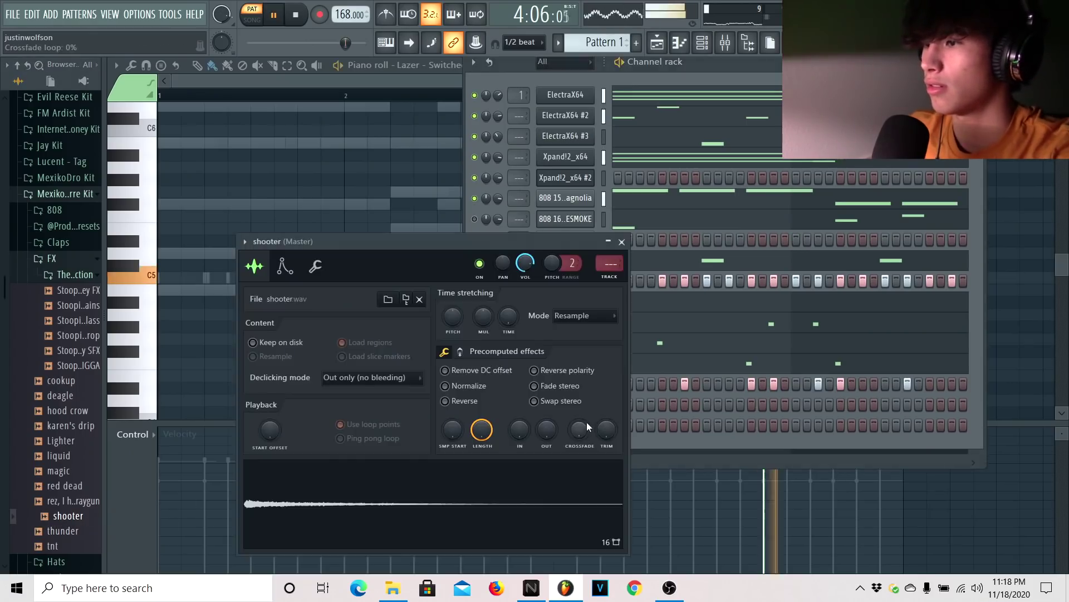
left_click(623, 243)
left_click(576, 426)
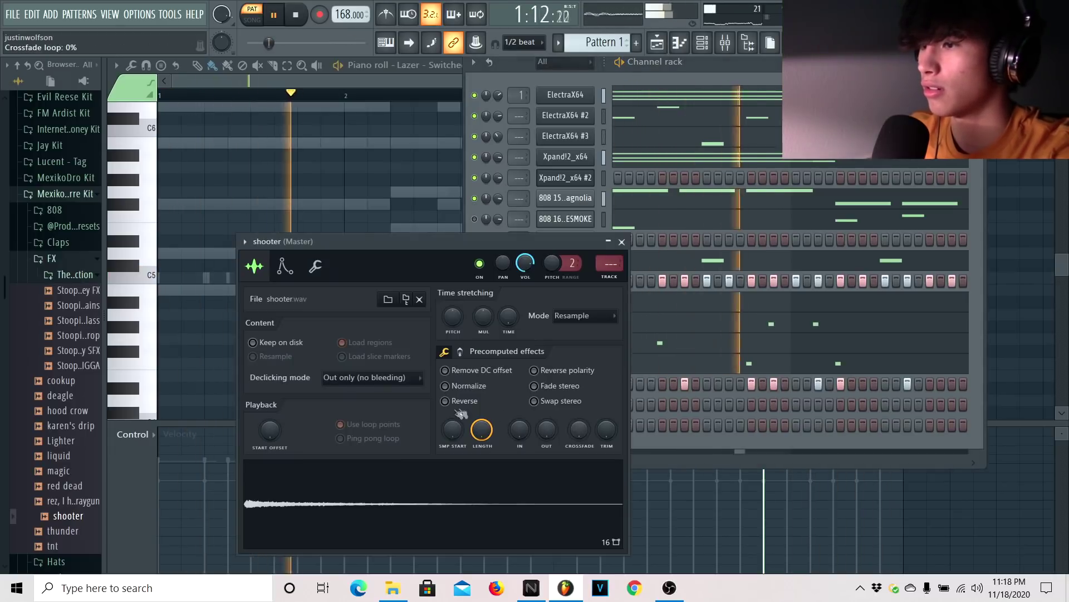
left_click(622, 242)
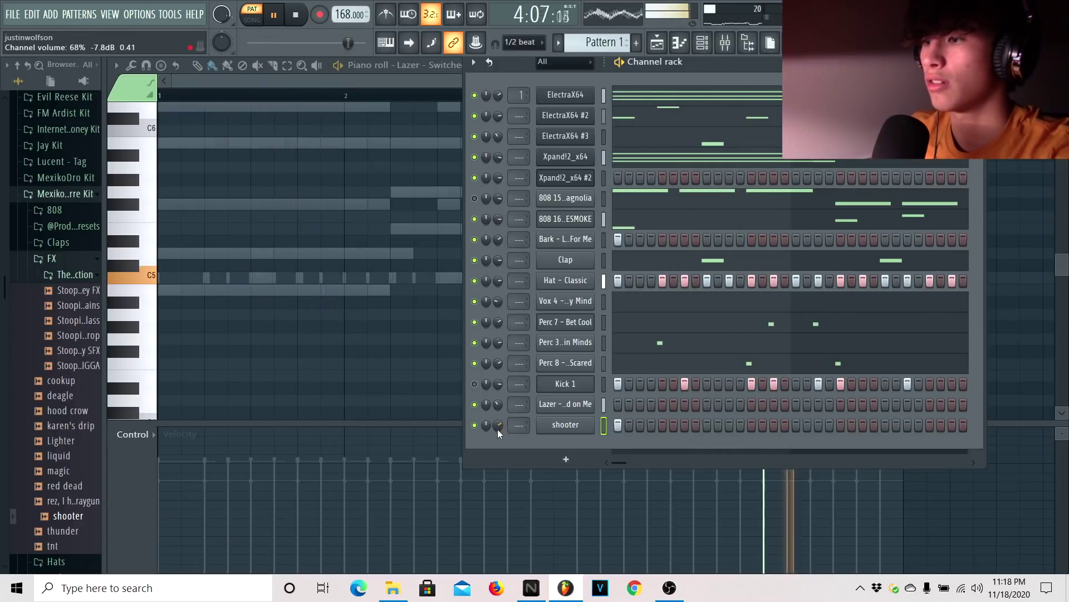
key("space")
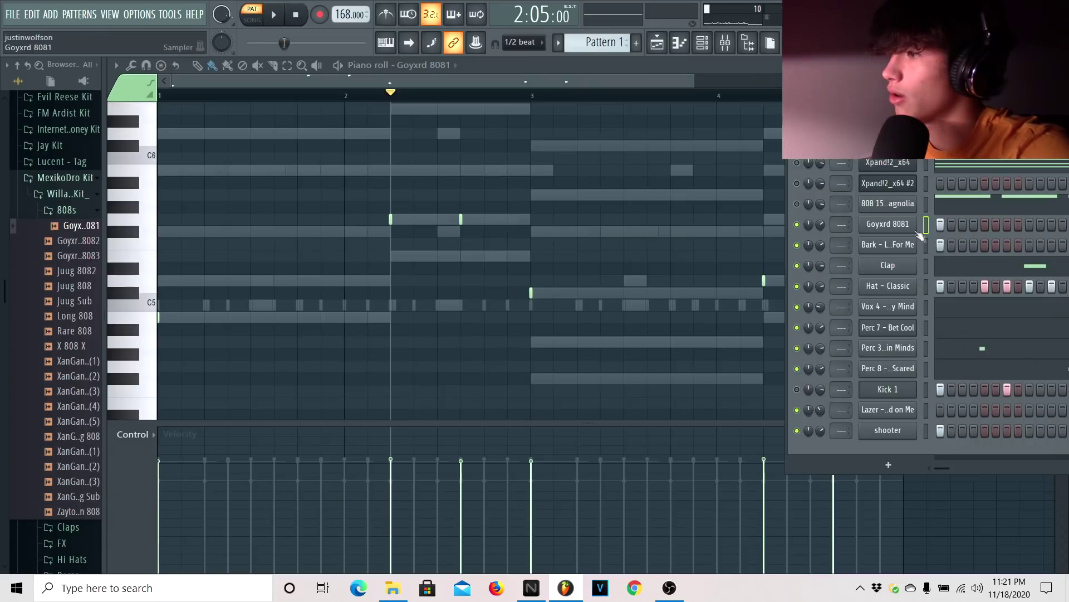
Replace the 808 16 channel with Goyxrd 8081 and play it in the piano roll
right_click(871, 226)
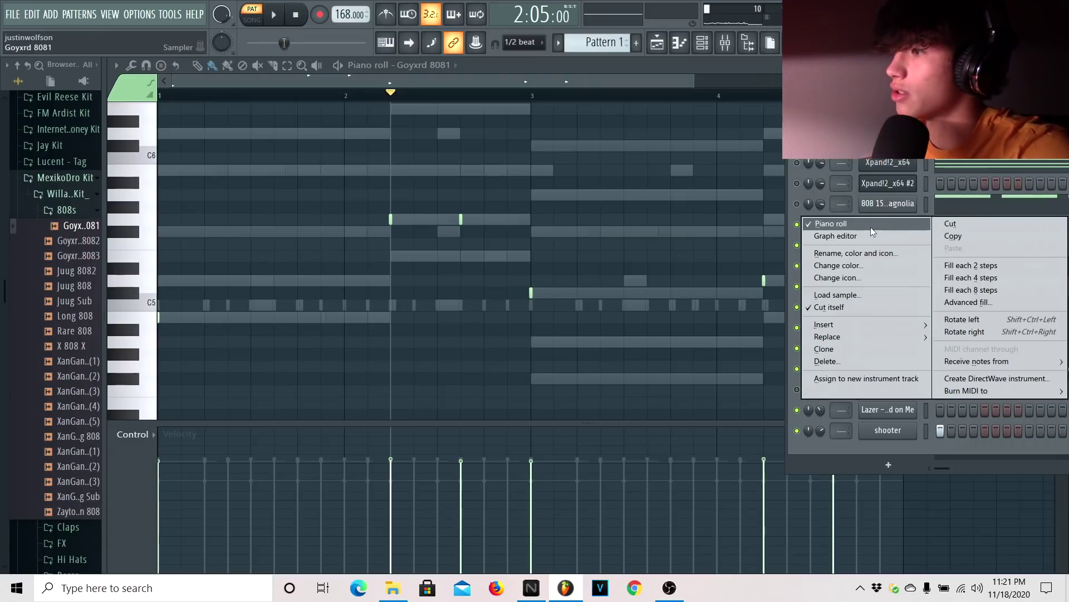
left_click(900, 228)
right_click(900, 229)
left_click(883, 222)
key("space")
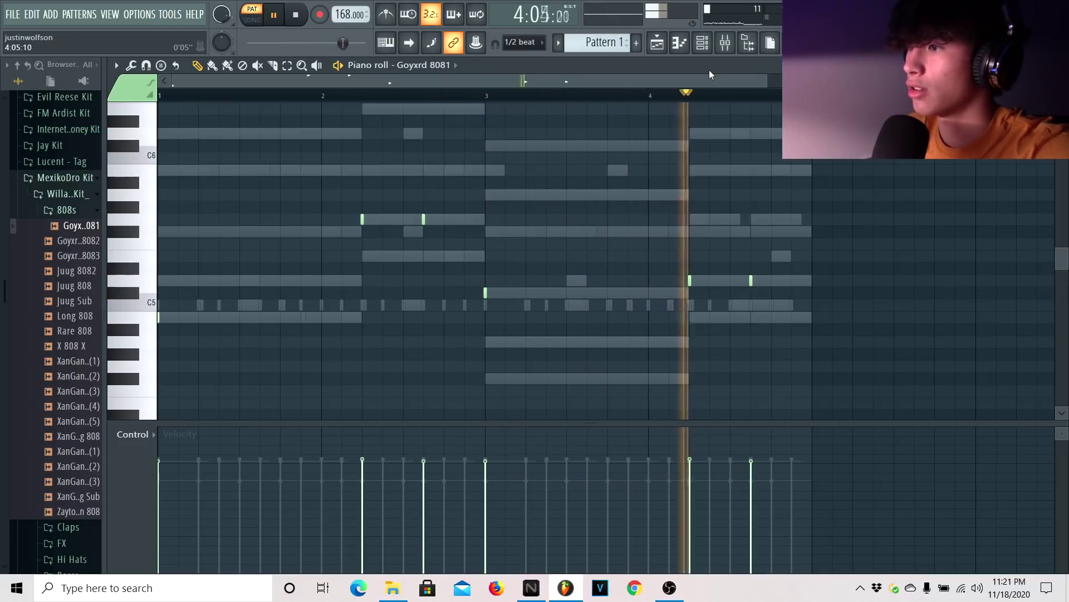
Open the 808 15 - Magnolia notes in the piano roll
key("F6")
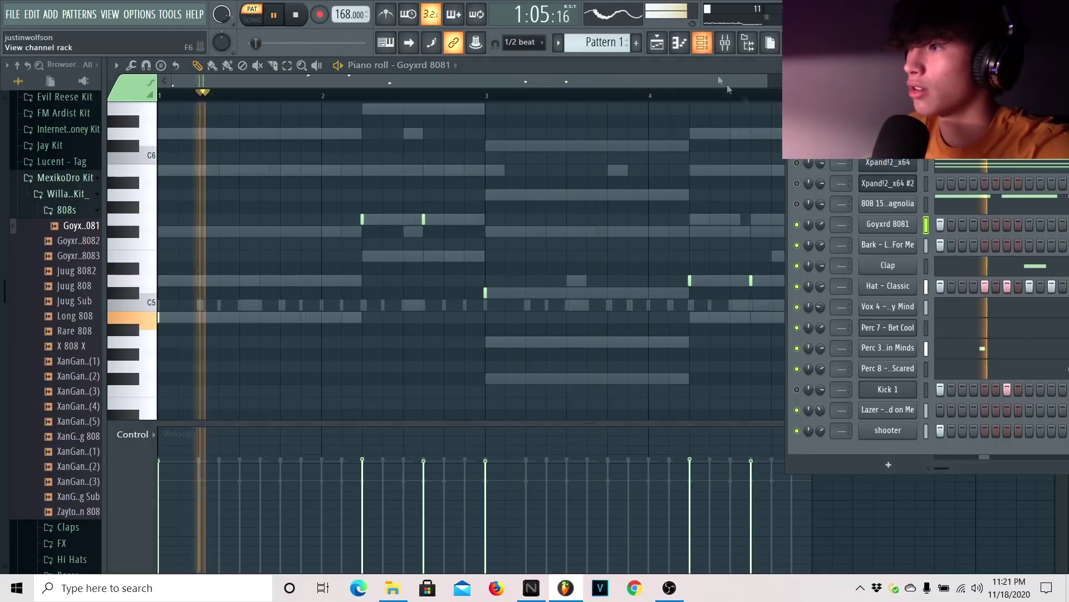
left_click(894, 224)
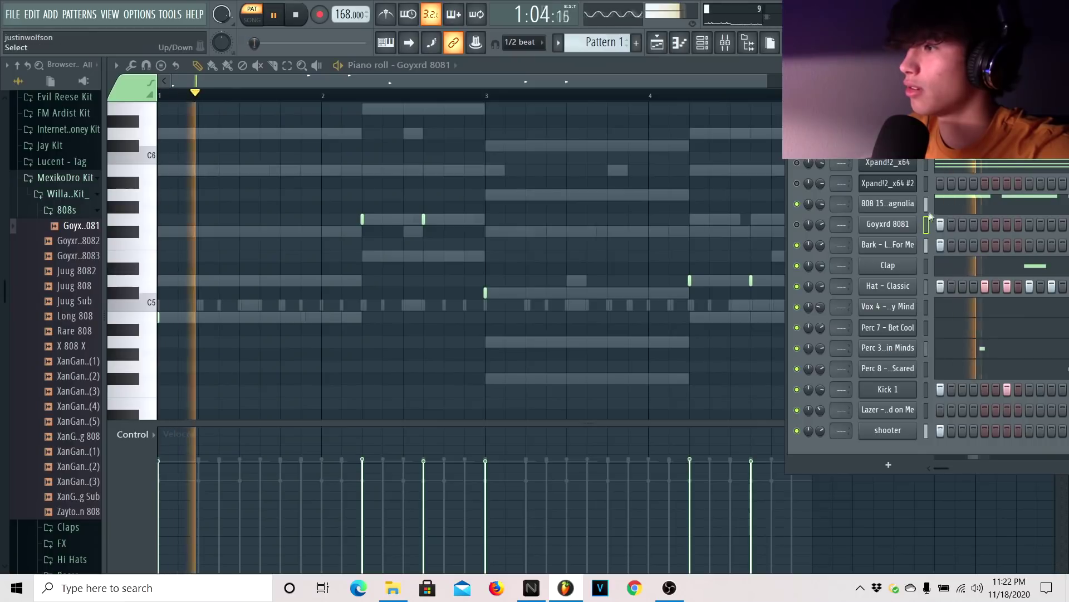
left_click(951, 204)
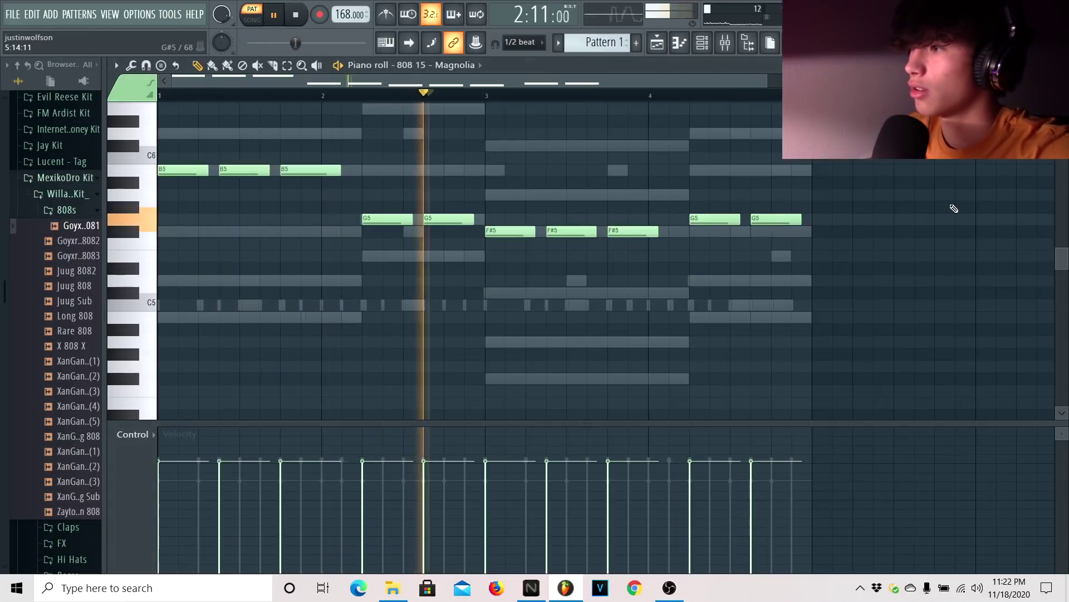
left_click(712, 49)
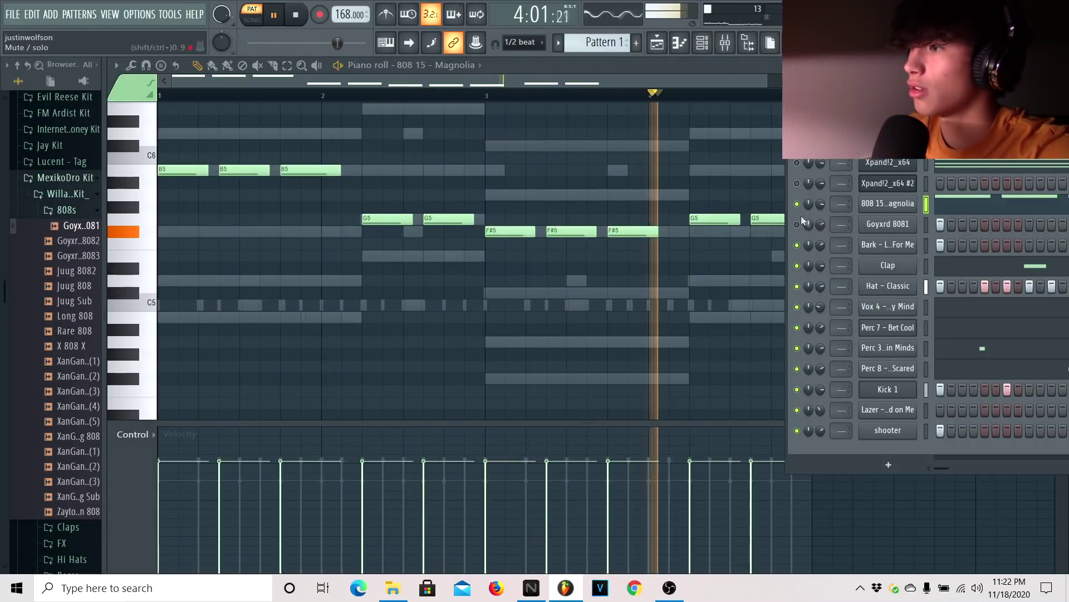